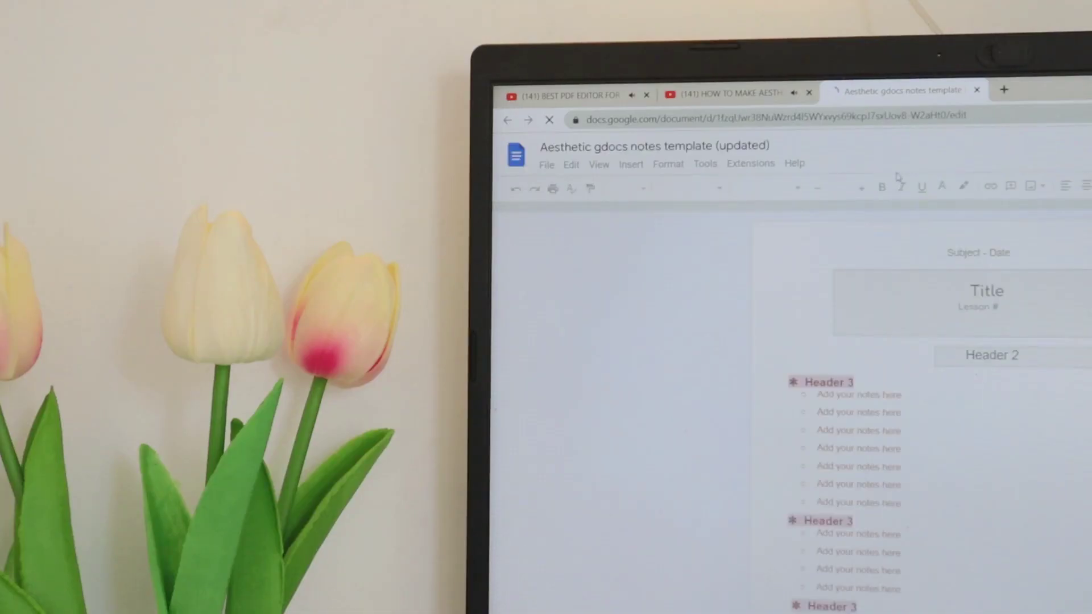
- Find the cream-and-blue palette among New palettes and copy its #91C8E4 hex code
scroll(540, 456, down, 5)
scroll(539, 457, down, 5)
scroll(540, 457, down, 5)
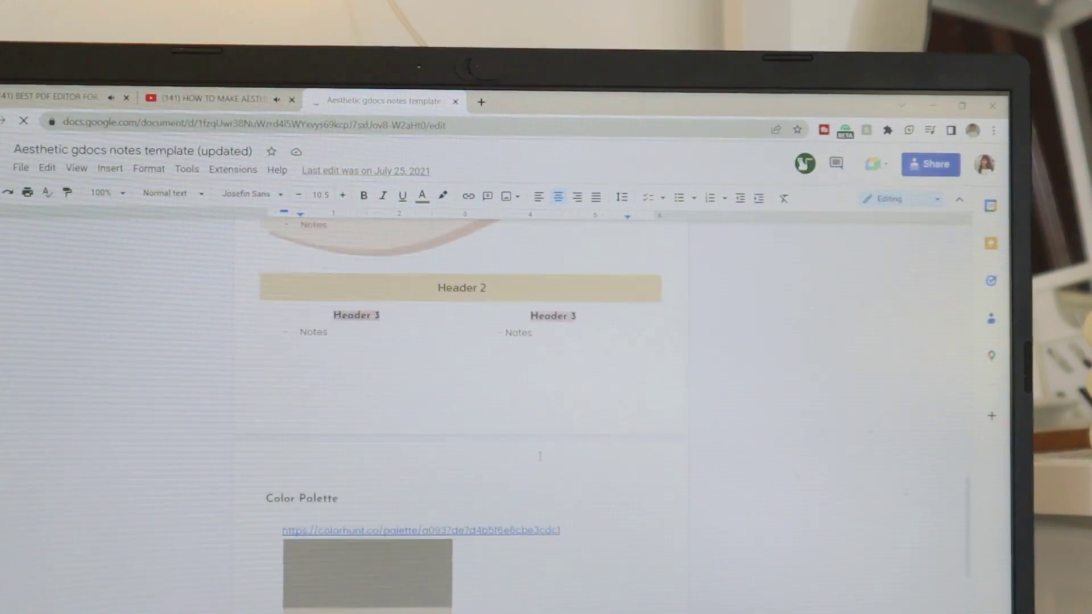
scroll(539, 457, down, 5)
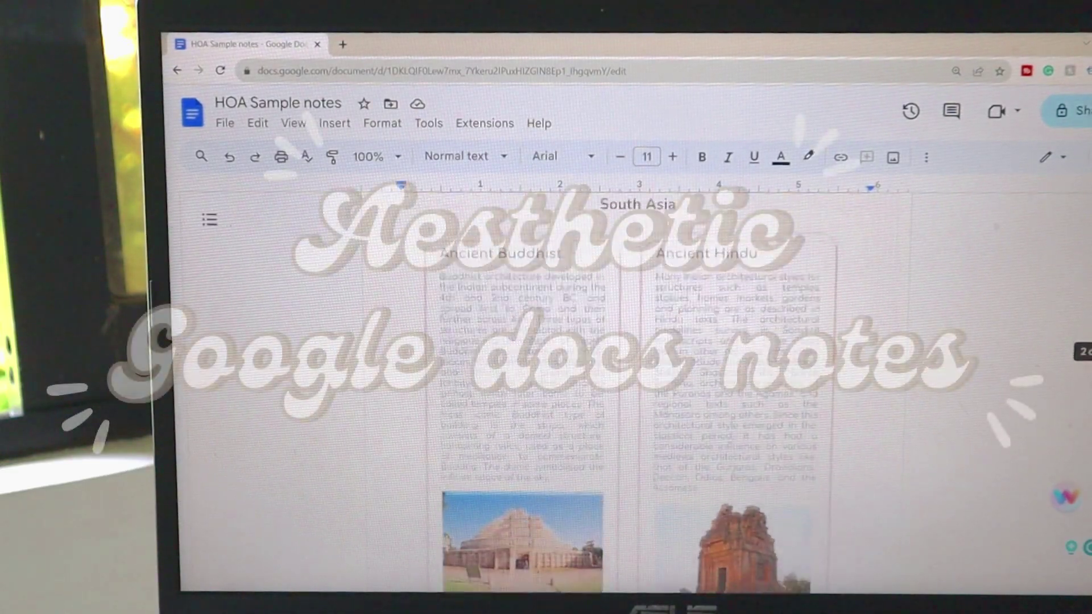
scroll(631, 387, down, 2)
scroll(631, 386, down, 2)
scroll(631, 386, down, 2)
scroll(631, 386, down, 4)
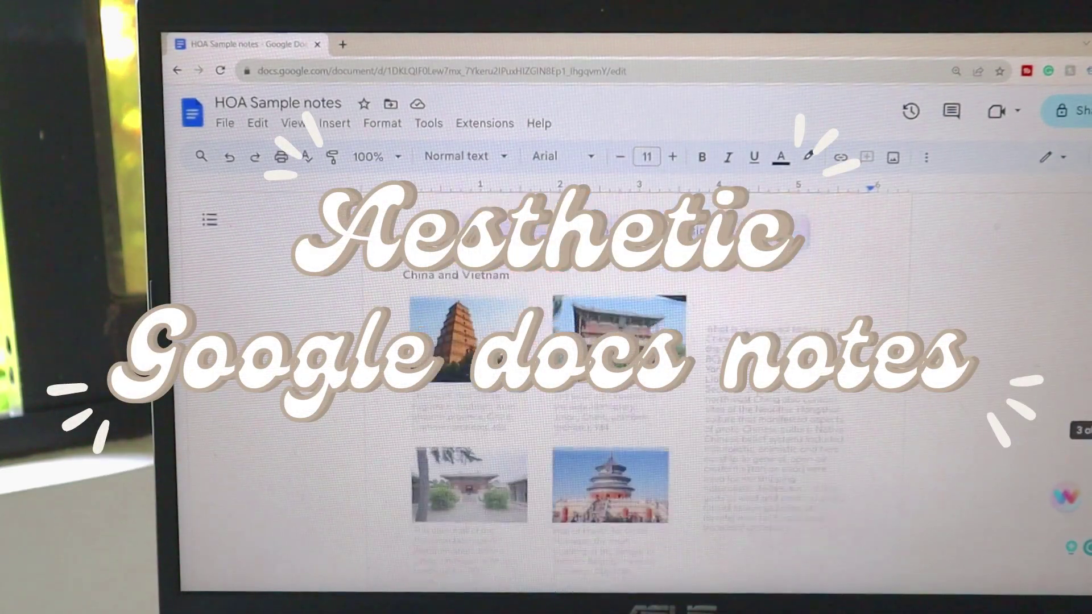
scroll(631, 386, down, 3)
scroll(631, 386, down, 3)
scroll(631, 387, down, 2)
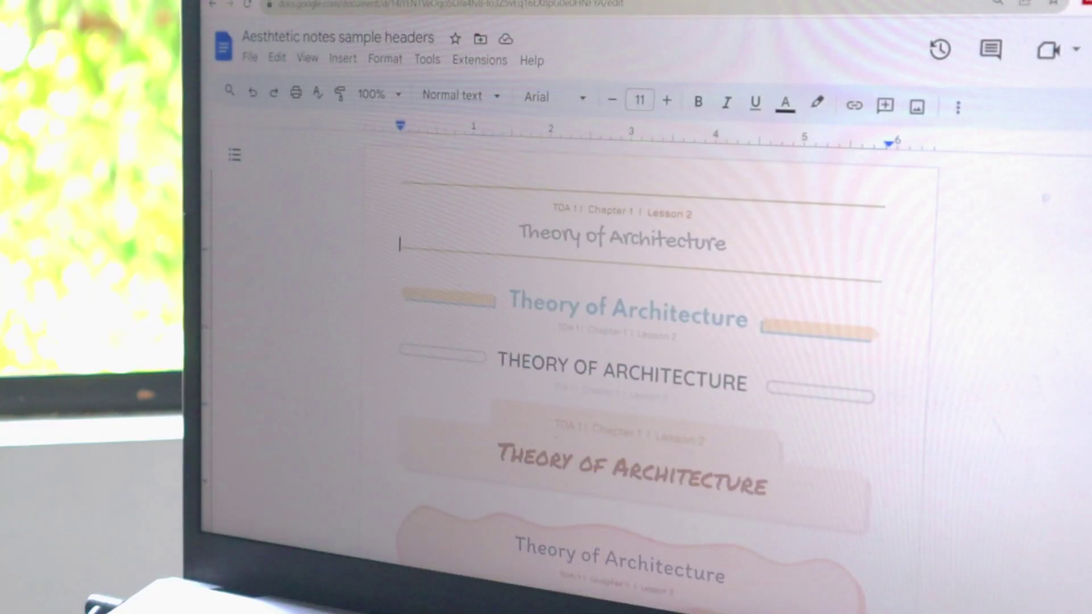
scroll(626, 341, down, 1)
scroll(625, 341, down, 2)
scroll(626, 341, down, 2)
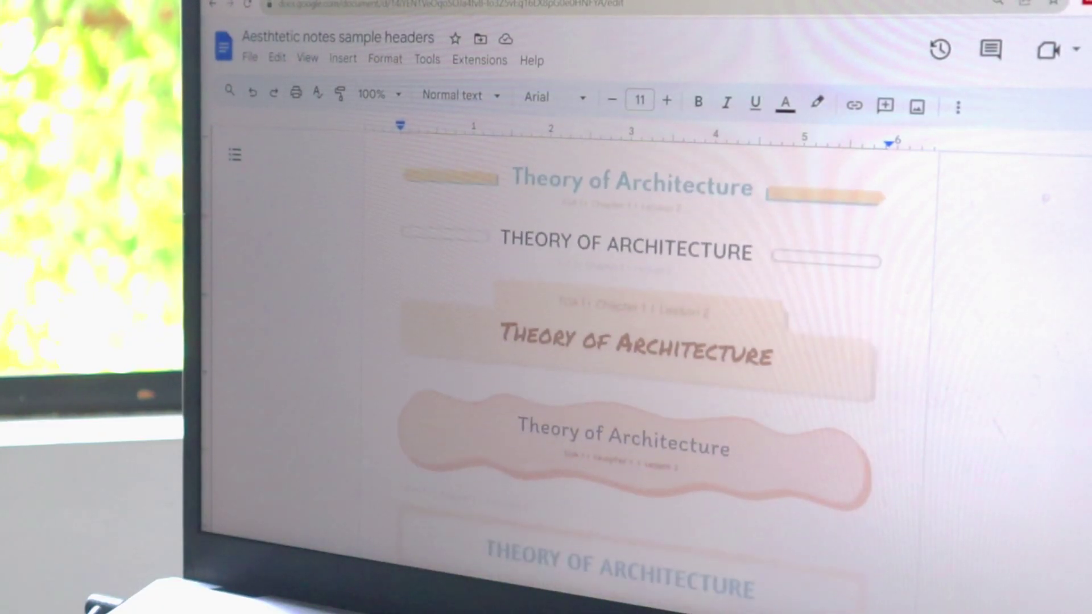
scroll(625, 341, down, 1)
scroll(625, 341, down, 2)
scroll(625, 342, down, 2)
scroll(626, 341, down, 2)
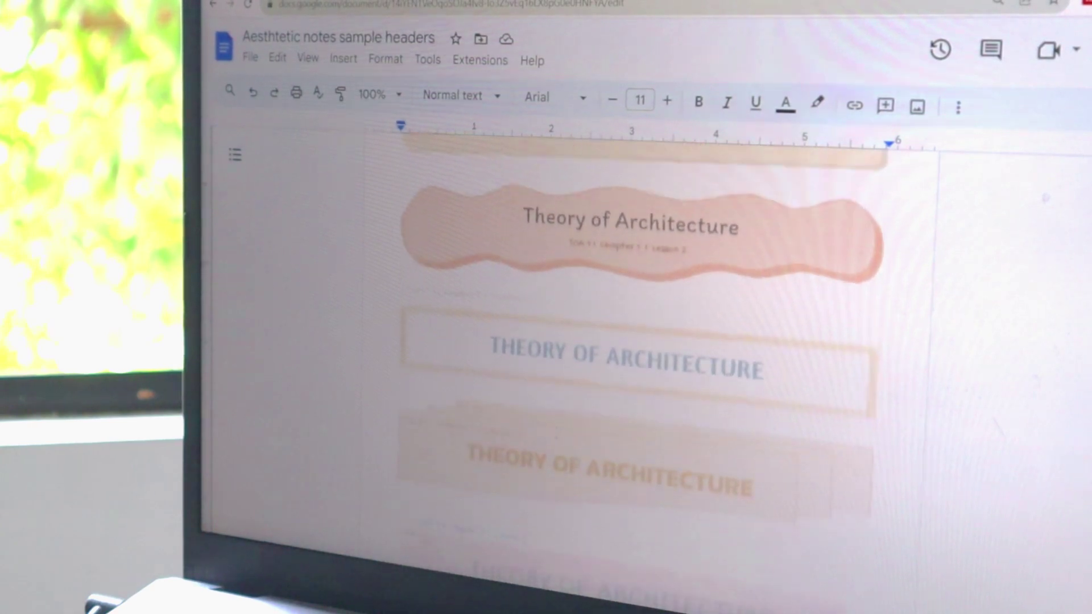
scroll(625, 341, down, 2)
scroll(625, 341, down, 1)
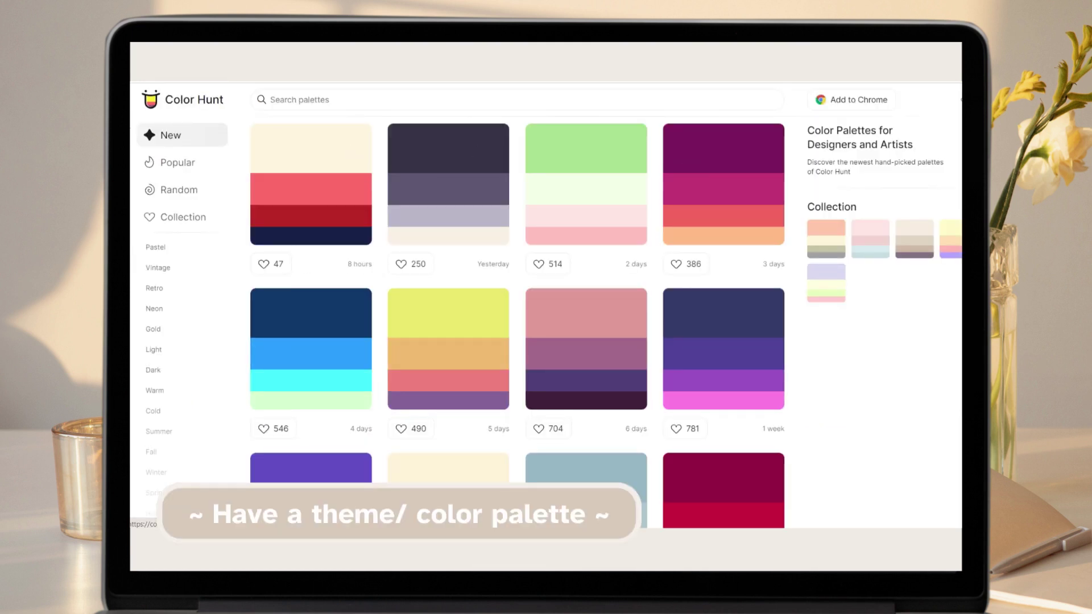
scroll(517, 322, down, 1)
scroll(517, 322, down, 2)
scroll(516, 323, down, 1)
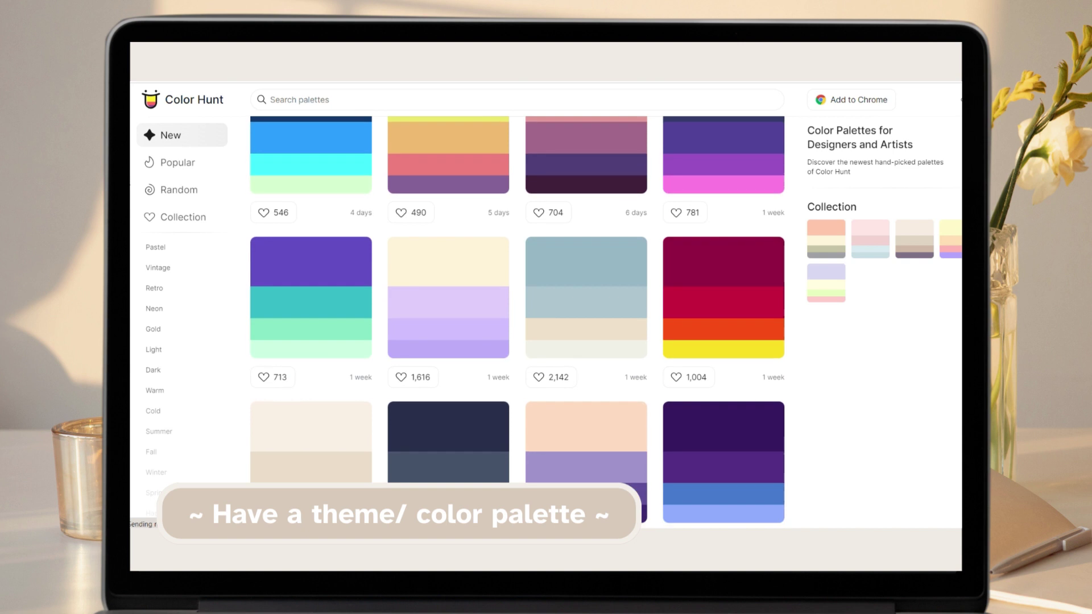
scroll(517, 319, down, 1)
scroll(516, 320, down, 1)
scroll(517, 319, down, 1)
scroll(517, 320, down, 1)
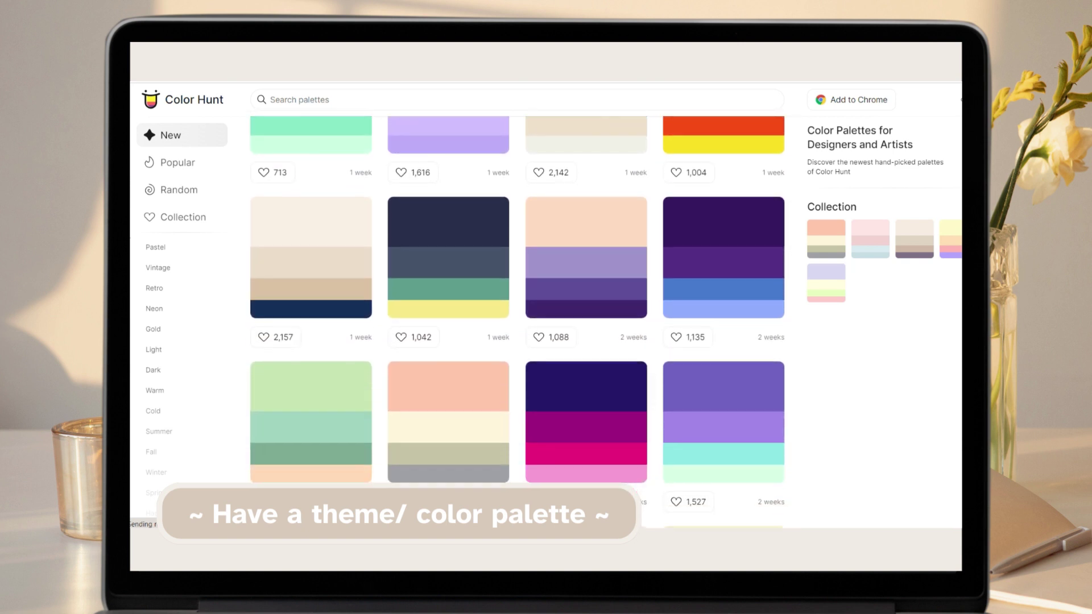
scroll(517, 320, down, 1)
scroll(517, 319, down, 1)
scroll(517, 319, down, 1)
scroll(517, 320, down, 1)
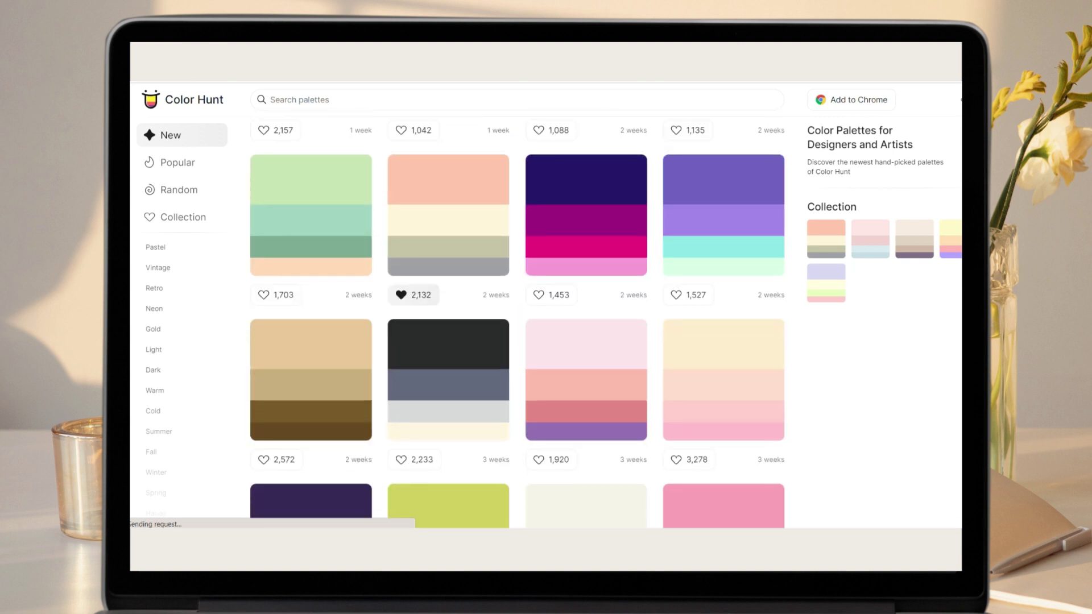
scroll(601, 293, down, 2)
click(600, 292)
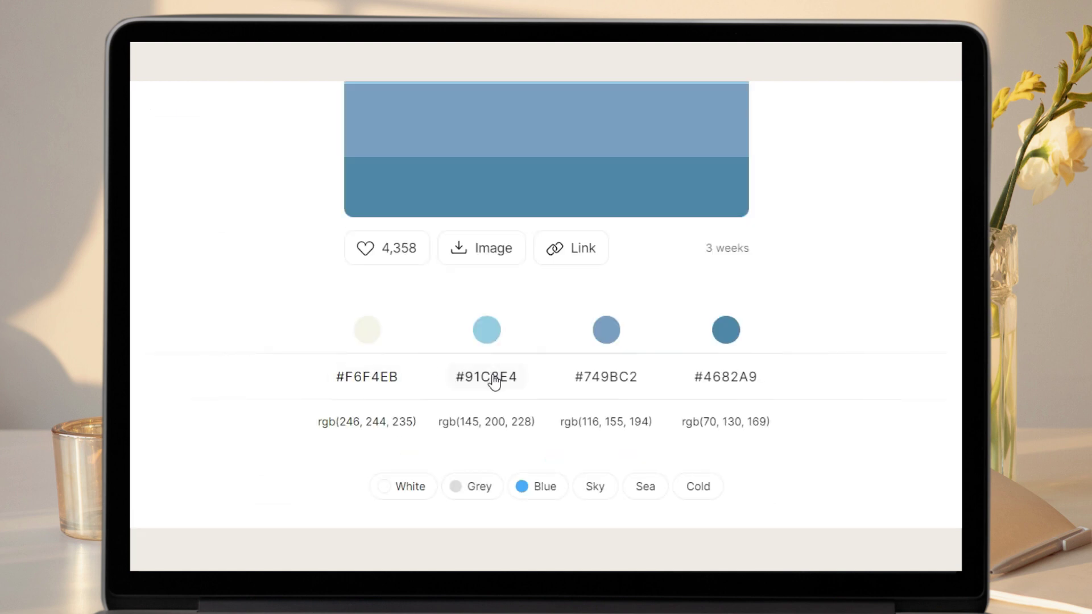
click(492, 381)
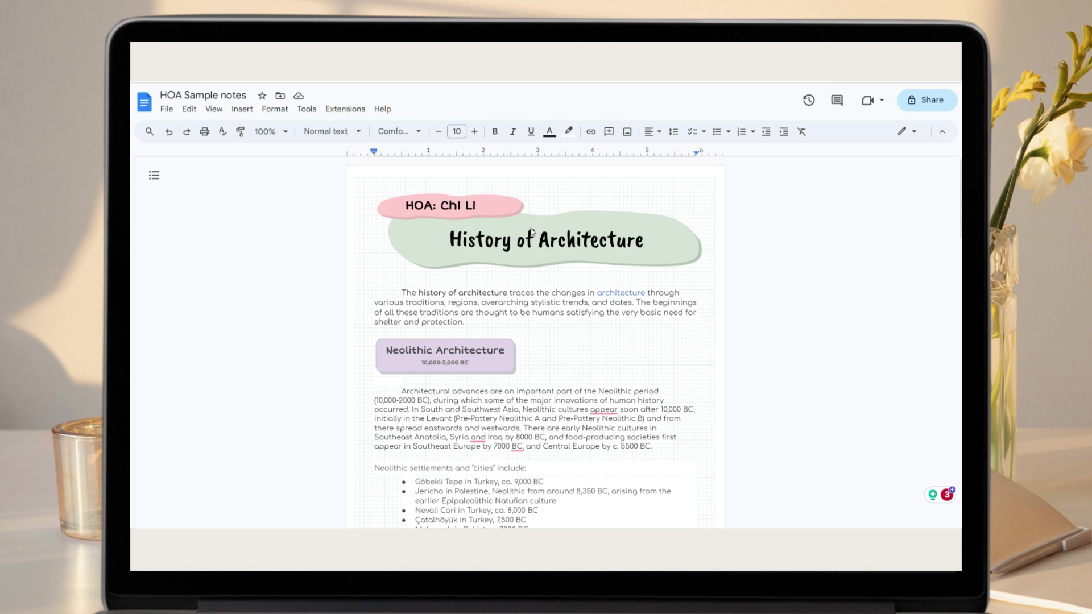
click(532, 231)
click(242, 109)
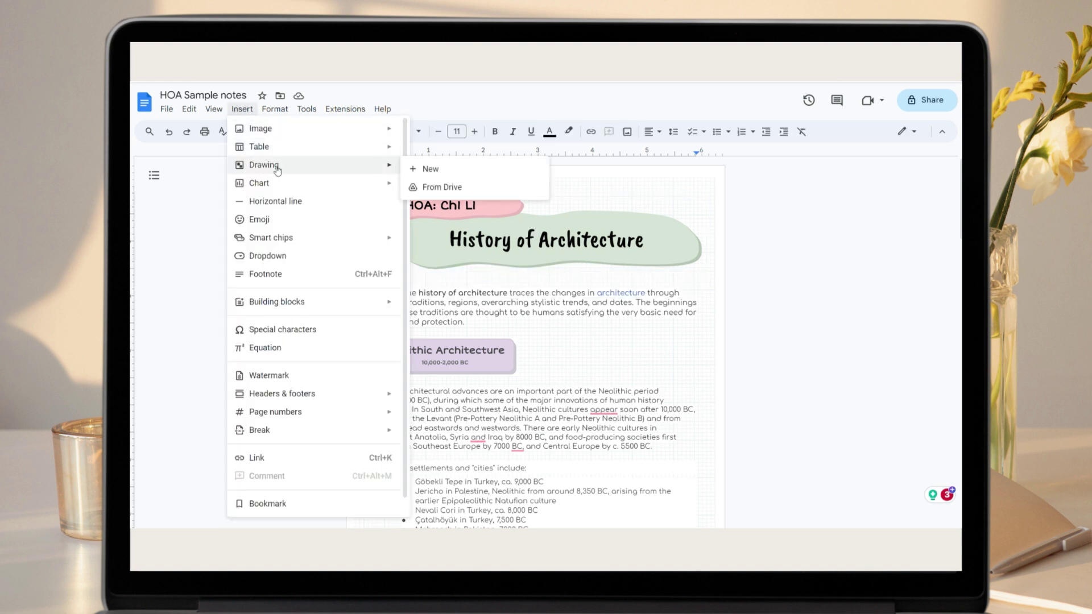
click(431, 170)
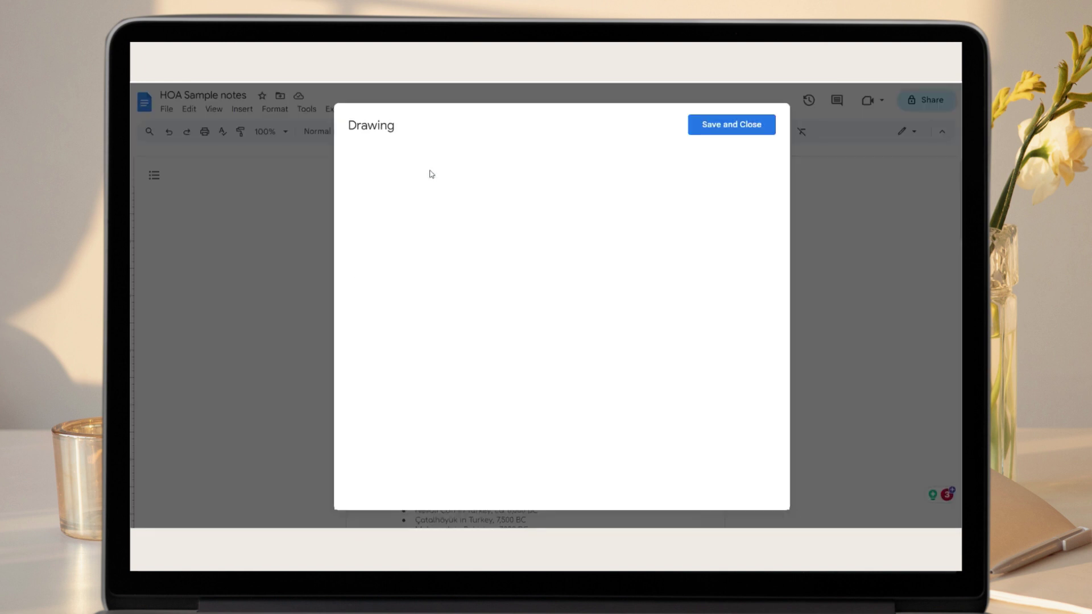
click(495, 162)
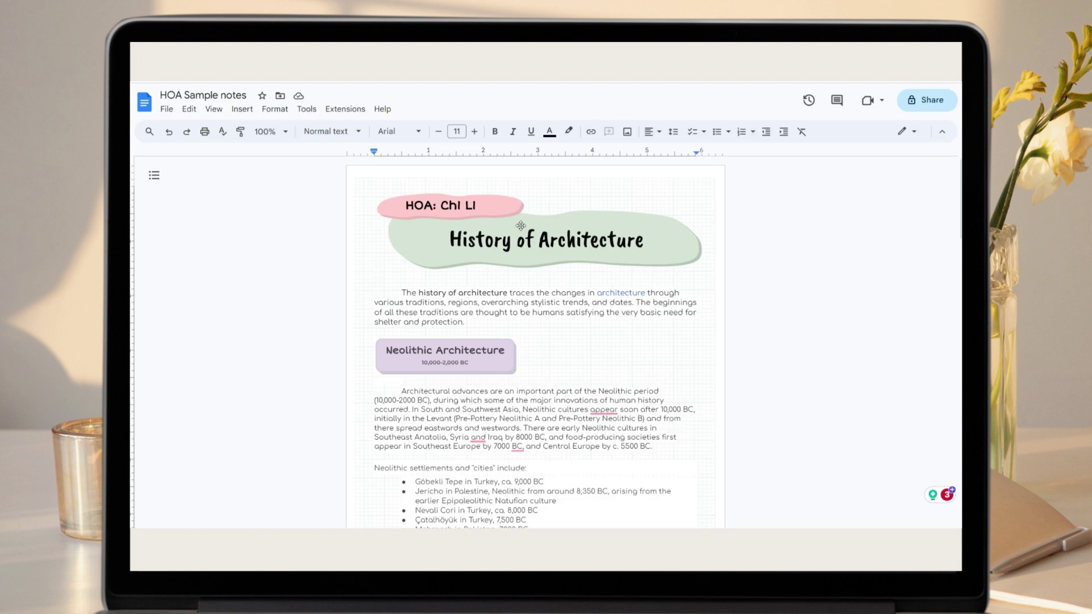
- Add the Sriracha and Pangolin handwriting fonts from the font library
click(404, 135)
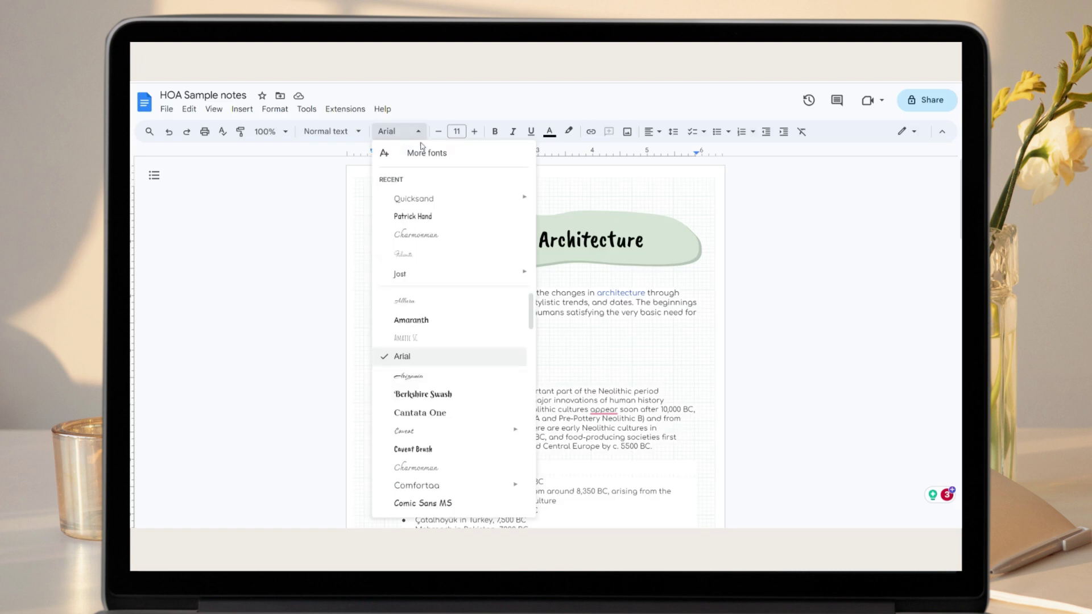
click(447, 154)
scroll(680, 238, down, 1)
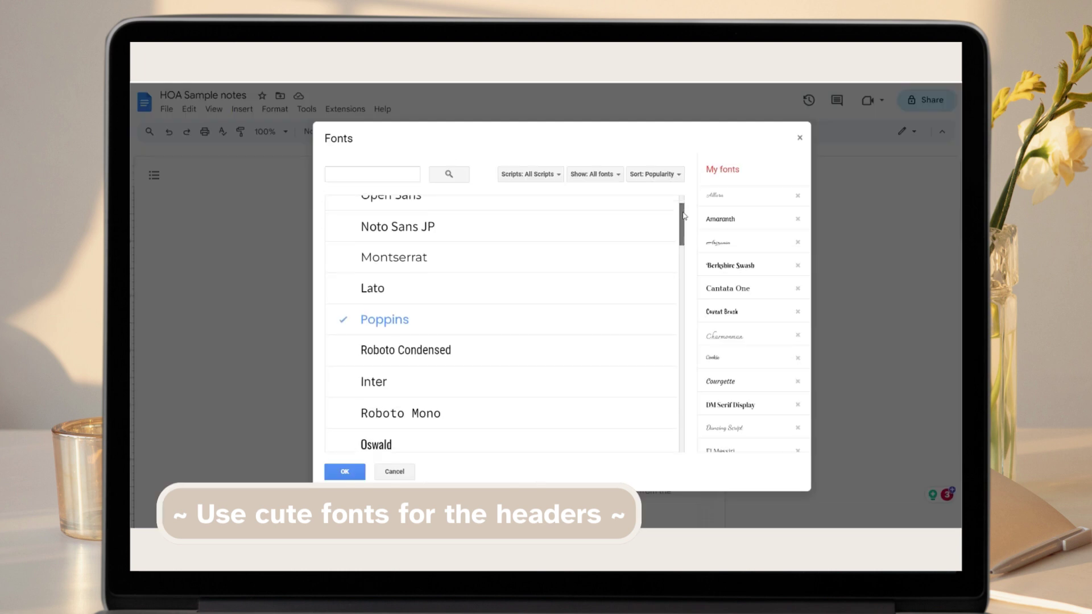
scroll(682, 232, down, 2)
click(349, 333)
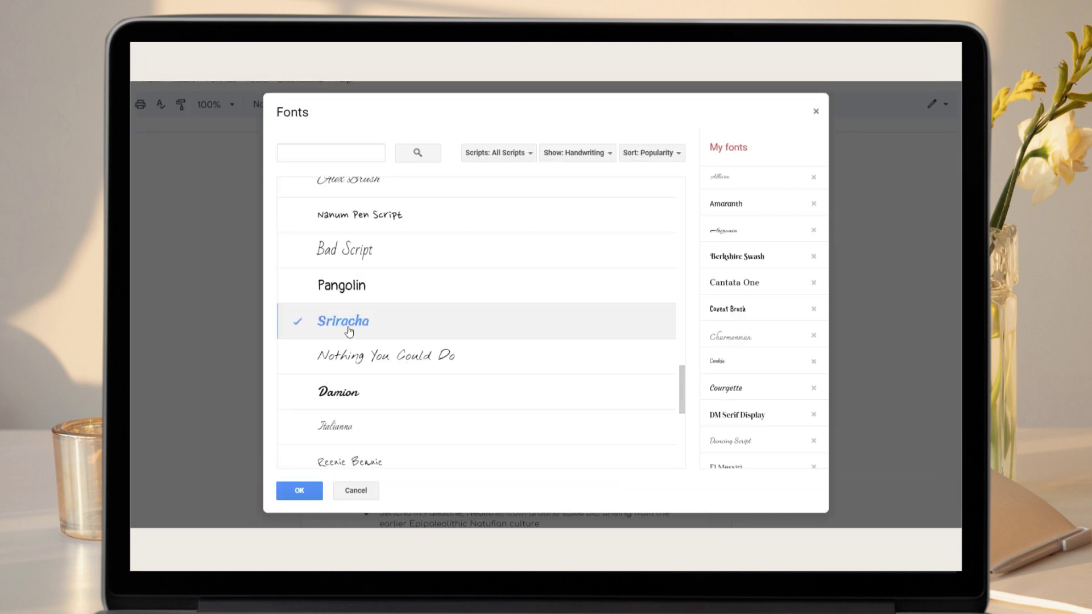
click(336, 300)
- Edit the title label so it reads 'History of Architecture (topic title)'
scroll(354, 350, down, 4)
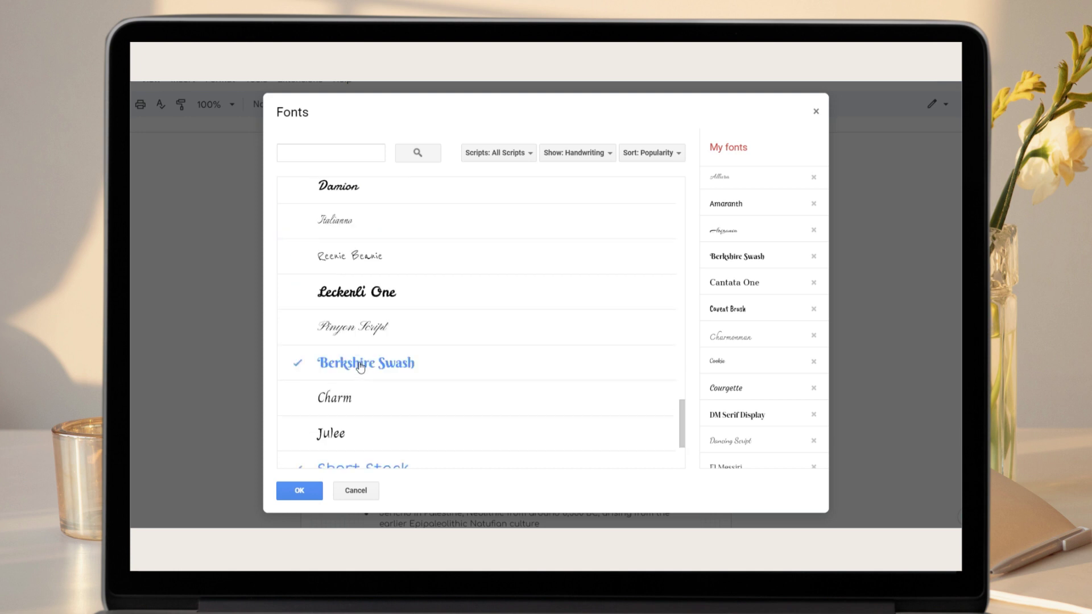
scroll(475, 368, down, 1)
scroll(378, 375, down, 2)
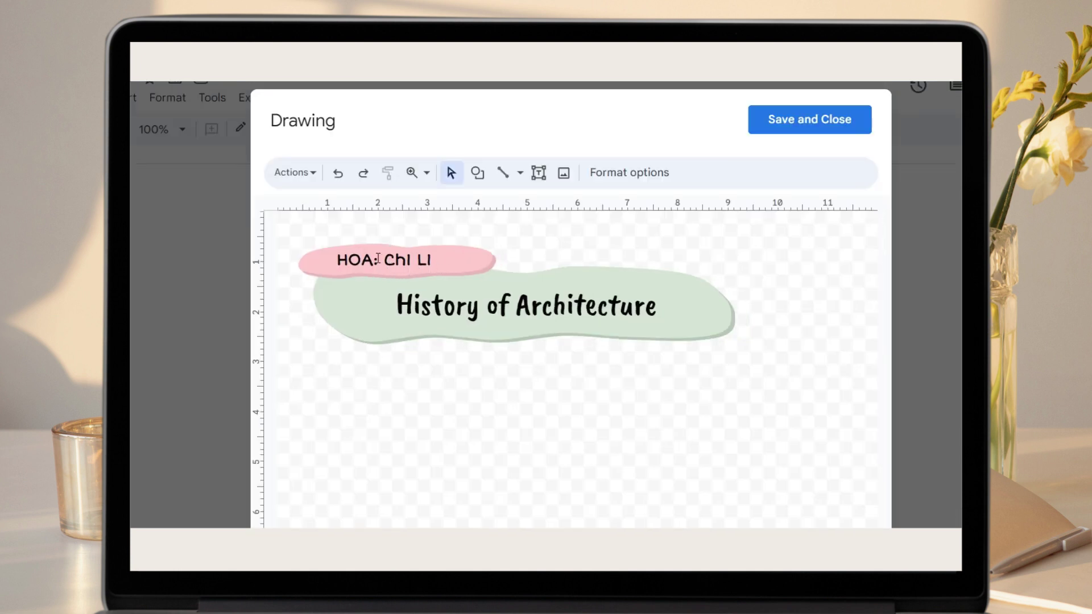
click(363, 259)
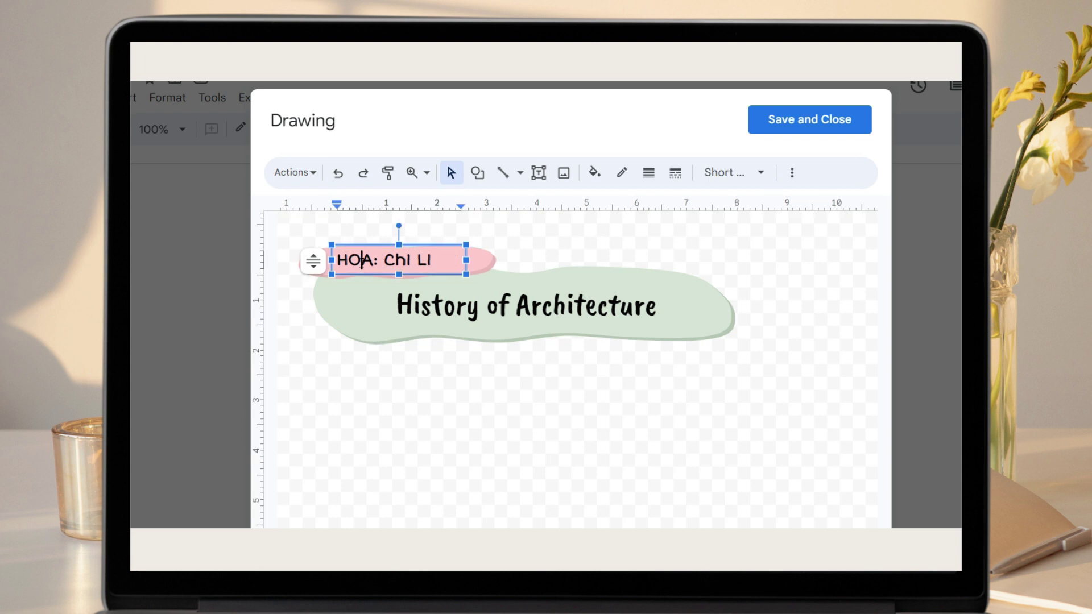
drag(432, 261, 348, 262)
text((topi)
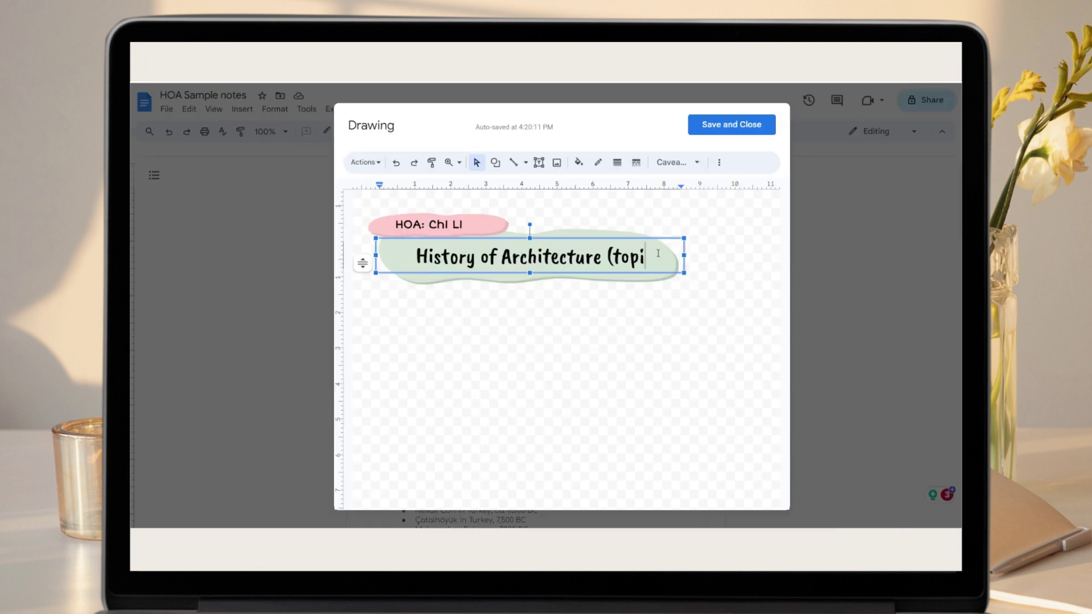
text(c title))
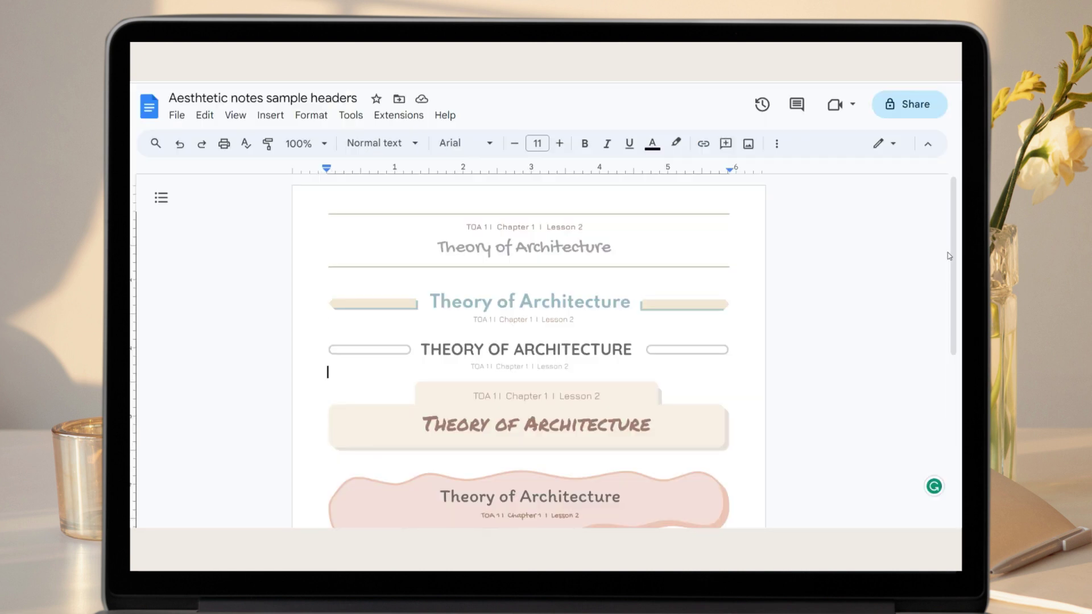
- Scroll through the banner designs in the 'Aesthetic notes sample headers' doc
scroll(949, 256, down, 1)
scroll(949, 256, down, 2)
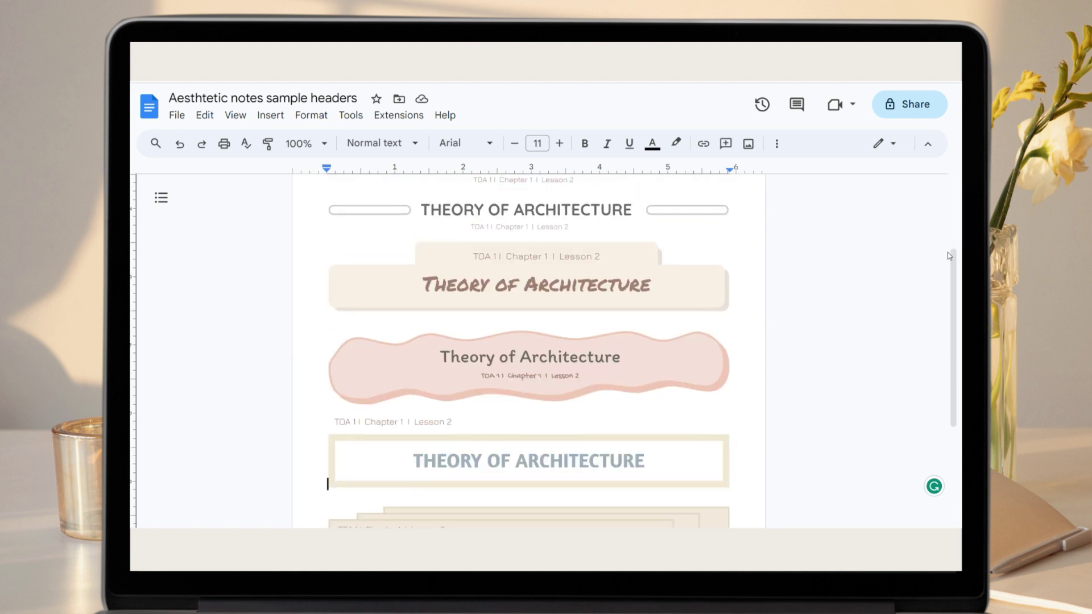
scroll(556, 307, down, 3)
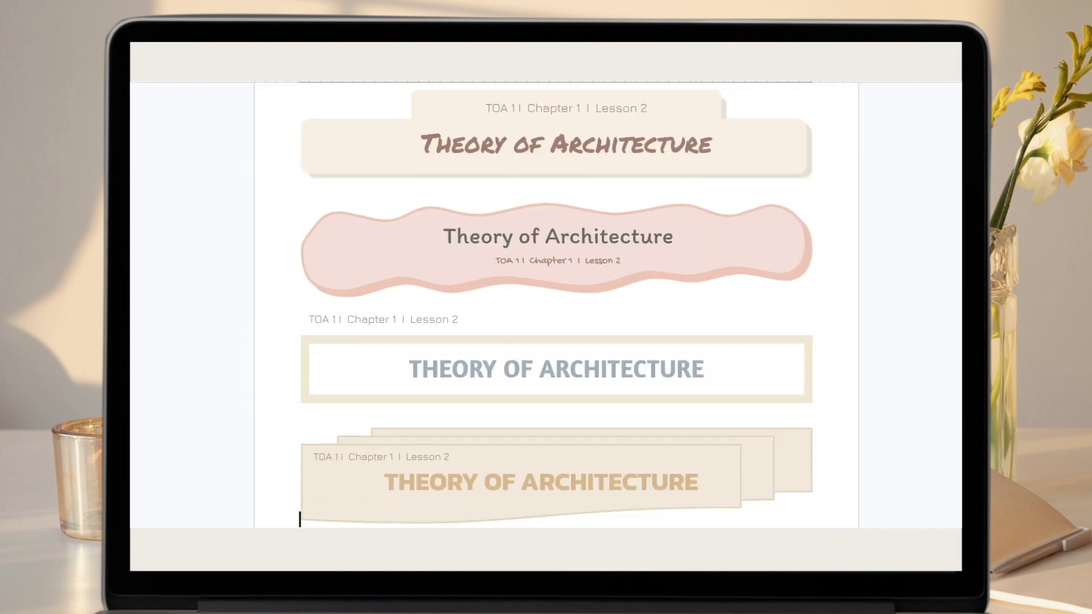
scroll(556, 307, down, 3)
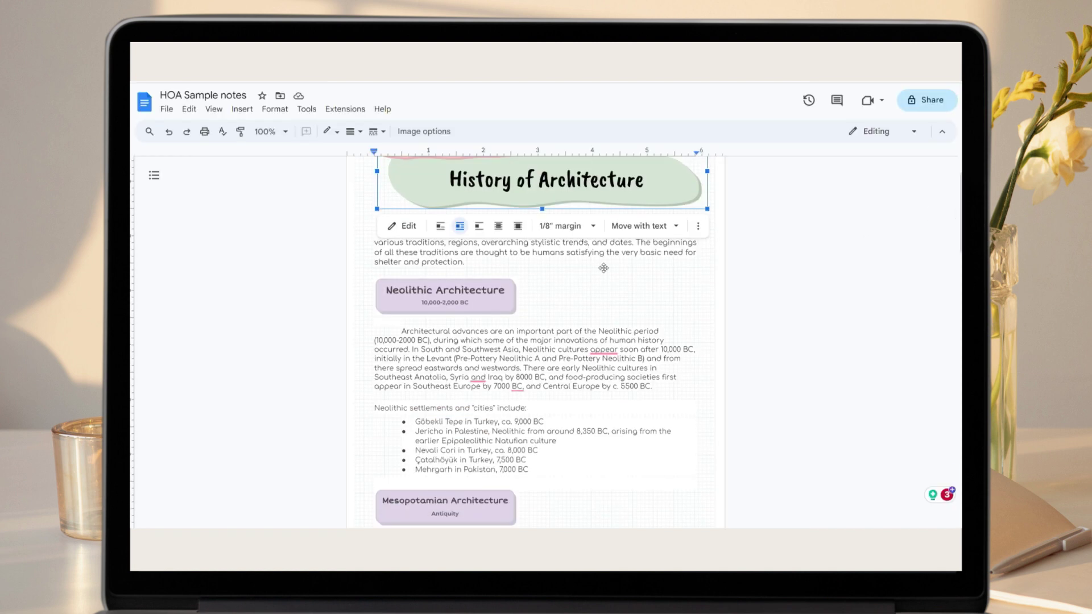
- Deselect the title header and open the Neolithic Architecture shape in the drawing editor
click(581, 254)
click(463, 302)
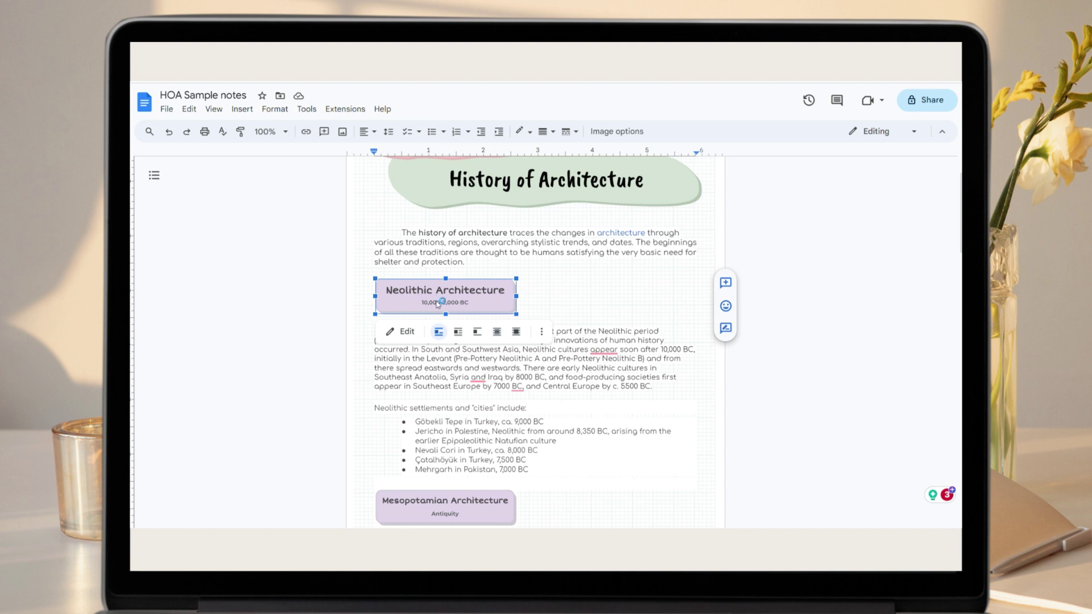
double_click(439, 302)
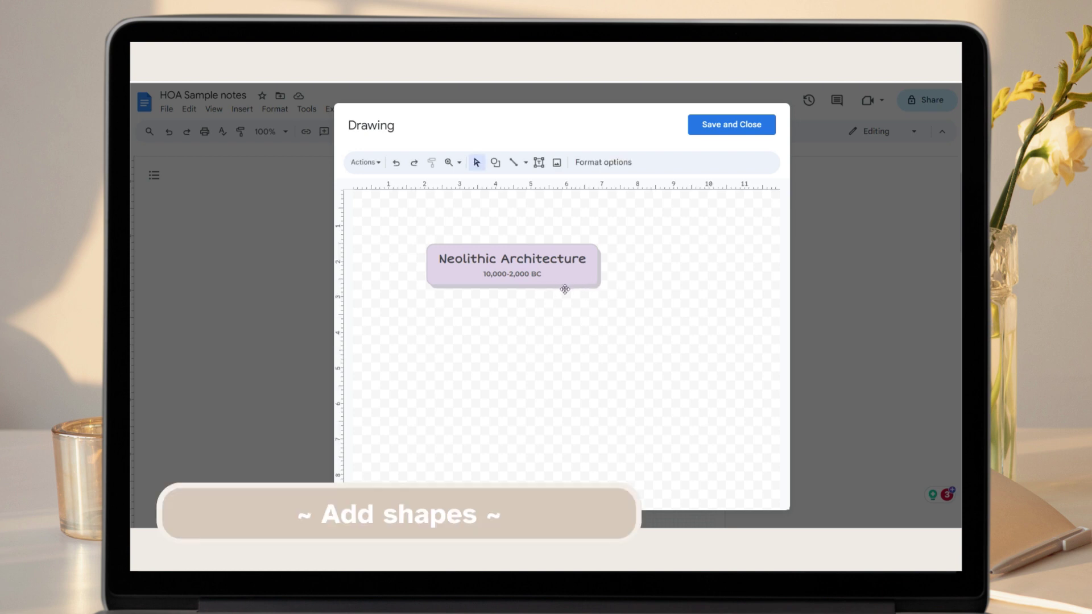
- Fill the Neolithic Architecture shape with the saved greyish custom colour
click(594, 284)
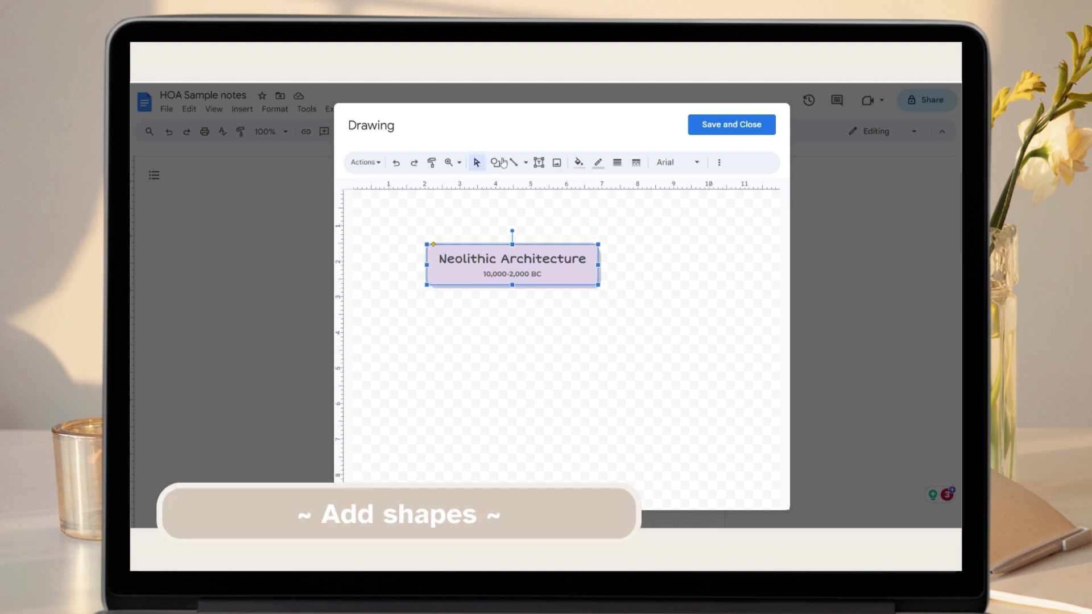
click(576, 163)
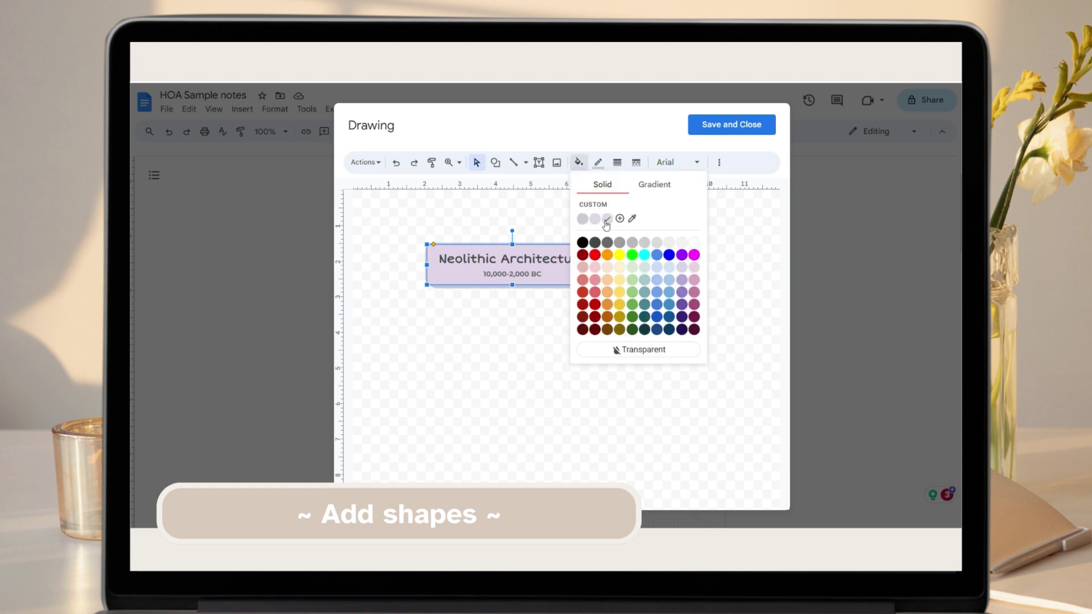
click(582, 219)
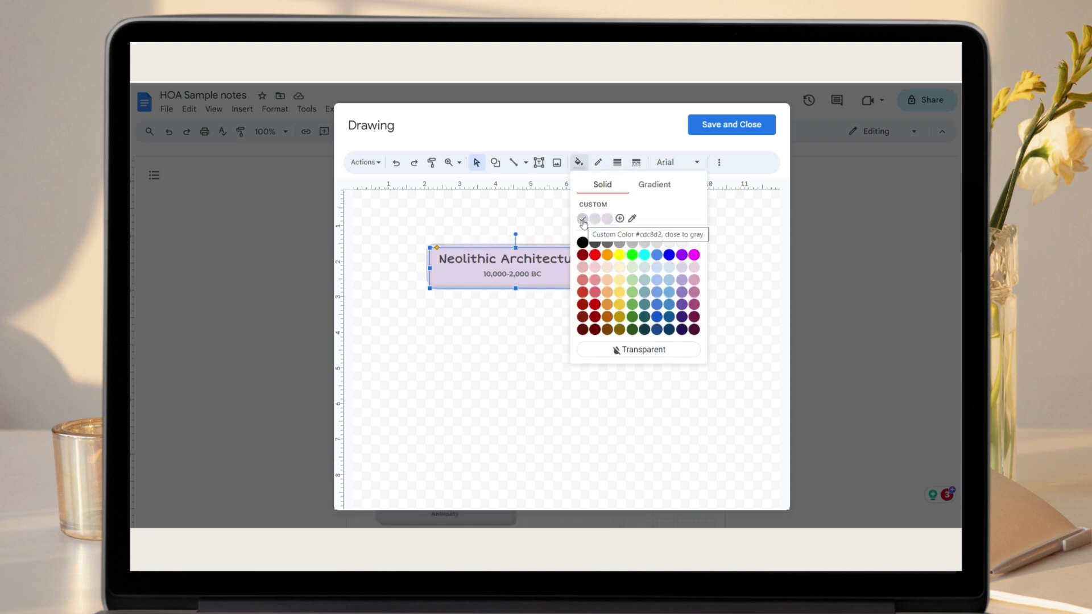
- Set the header text to Short Stack and save the drawing
click(676, 163)
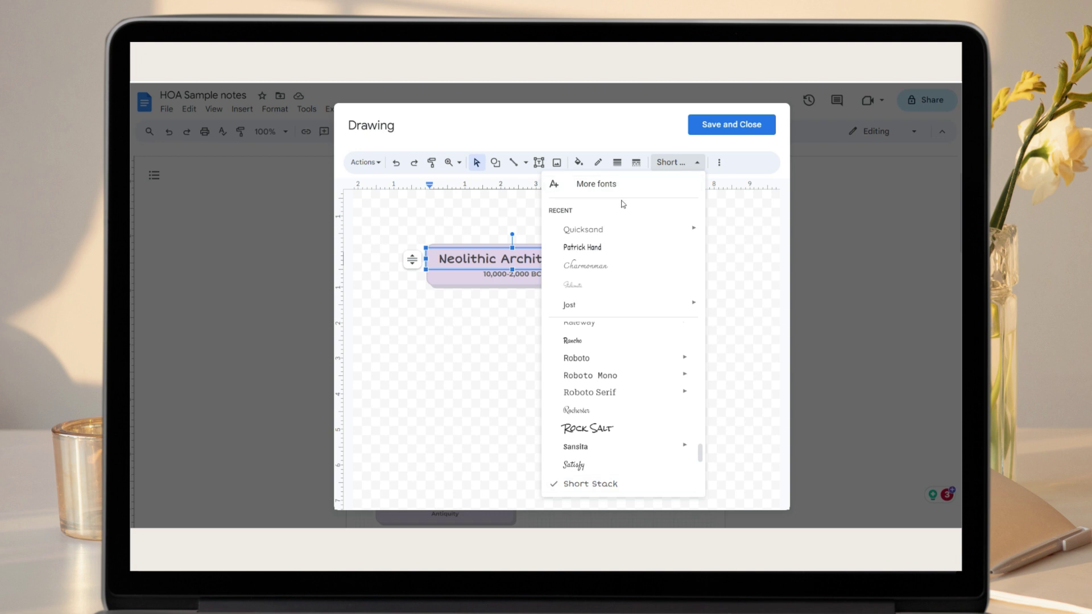
click(605, 488)
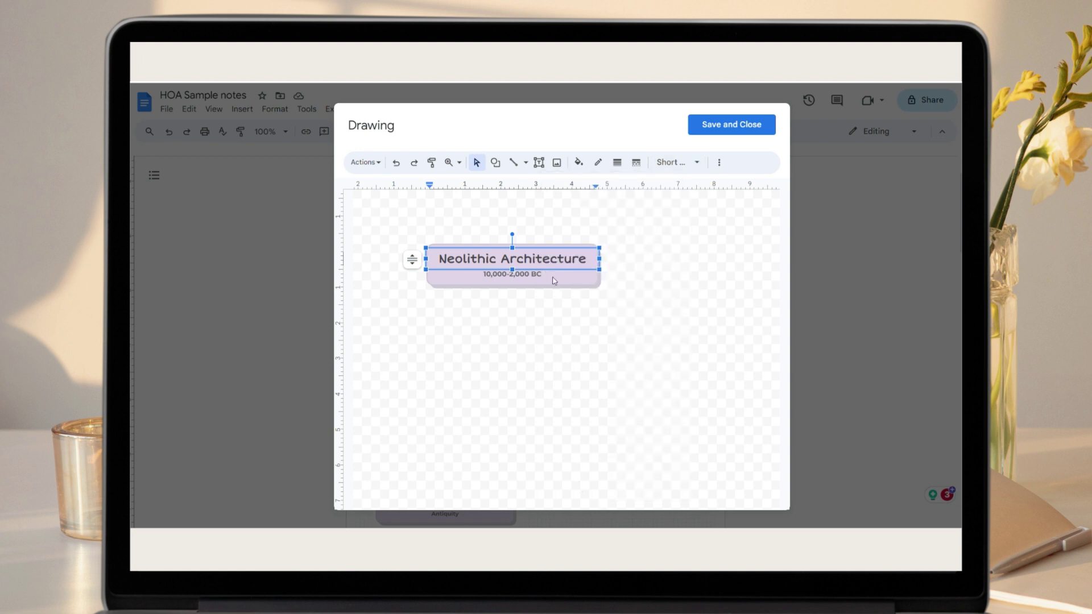
click(531, 309)
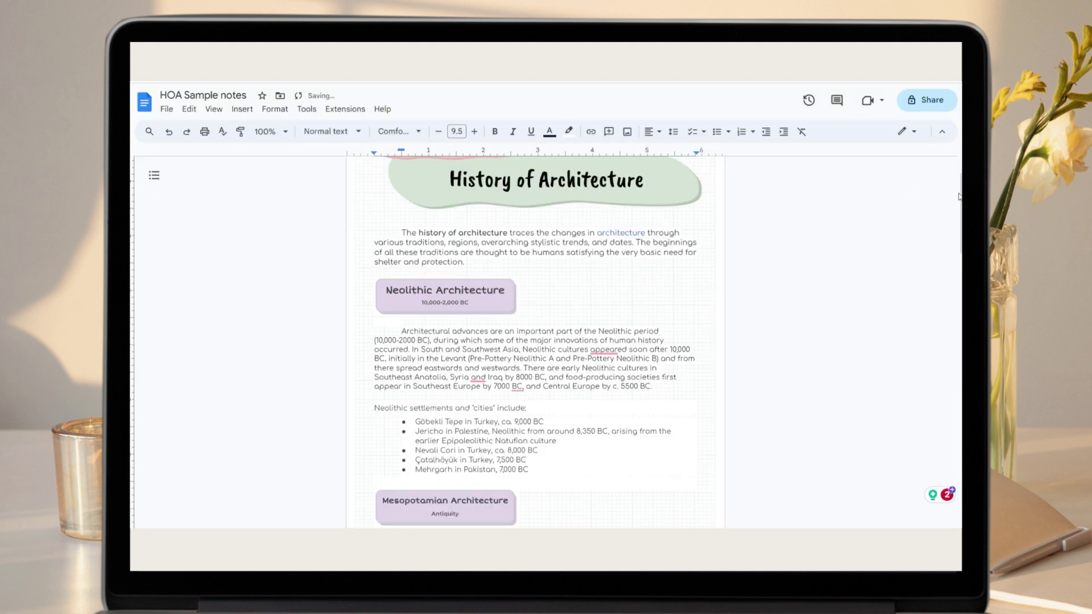
- Try Charmonman and Arizonia on the Neolithic paragraph, then settle on Comfortaa
scroll(465, 222, down, 2)
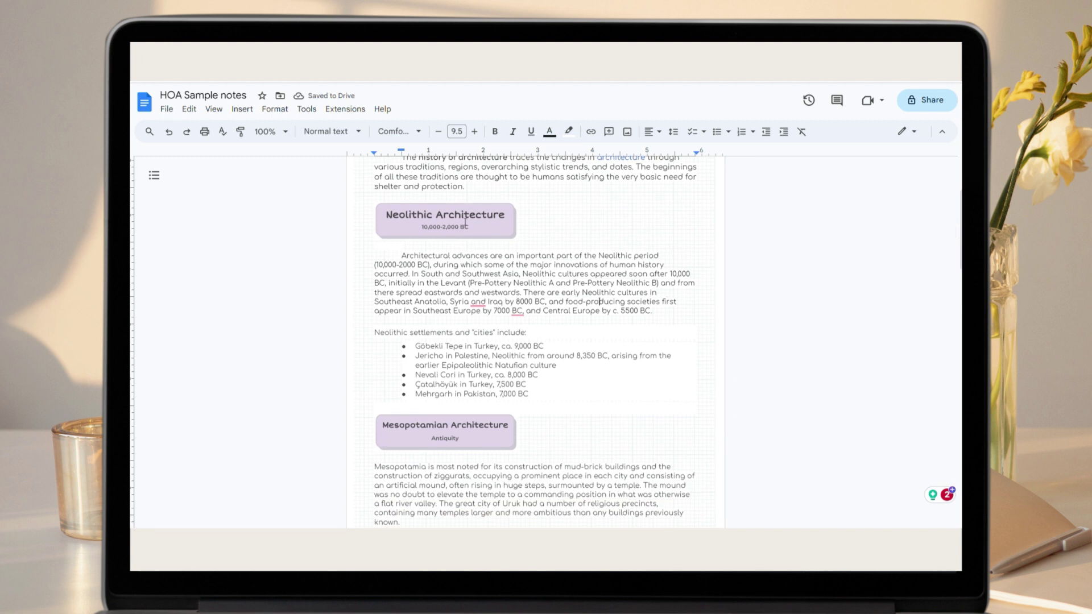
drag(403, 254, 524, 394)
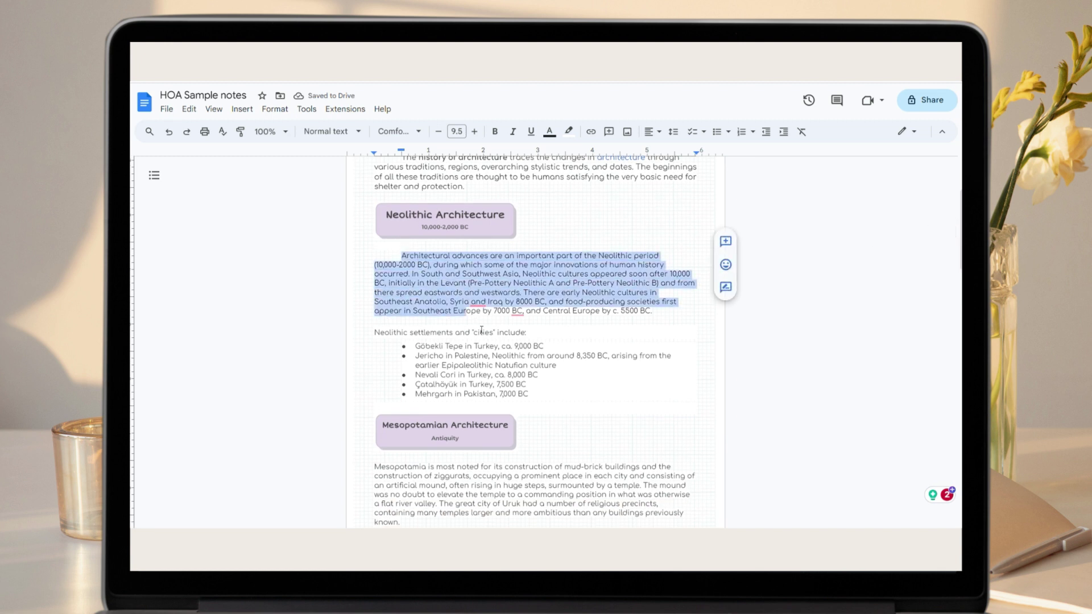
click(398, 131)
mouse_move(434, 372)
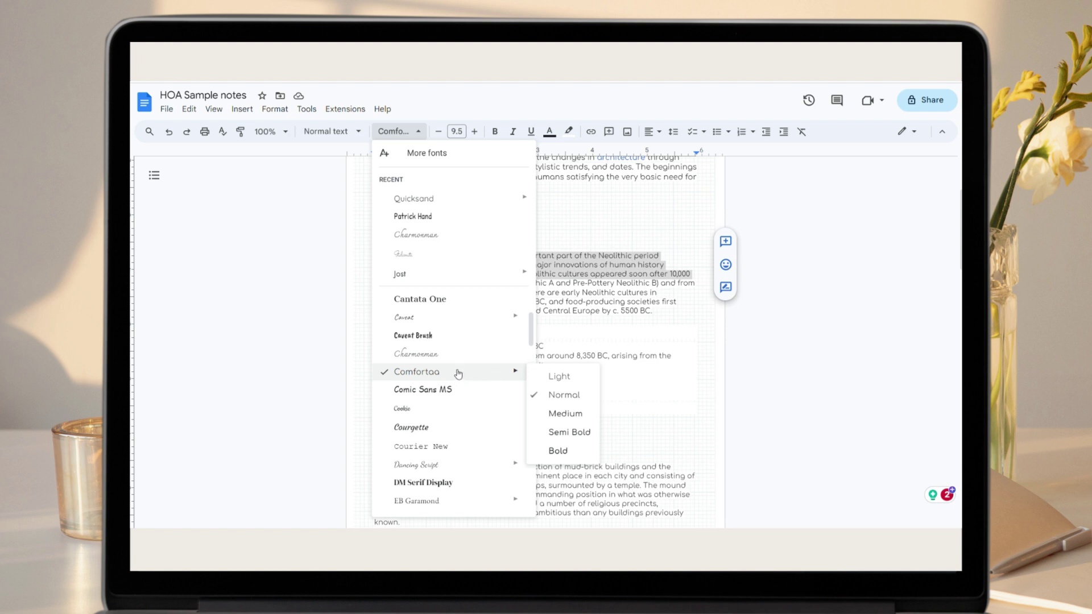
scroll(458, 373, up, 2)
click(490, 242)
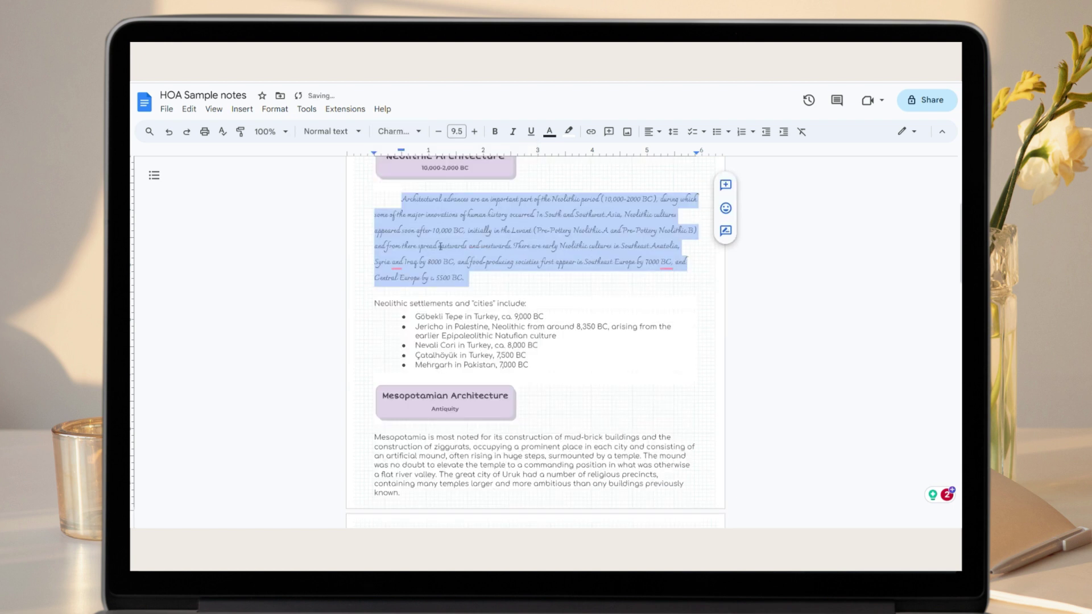
click(398, 131)
click(421, 370)
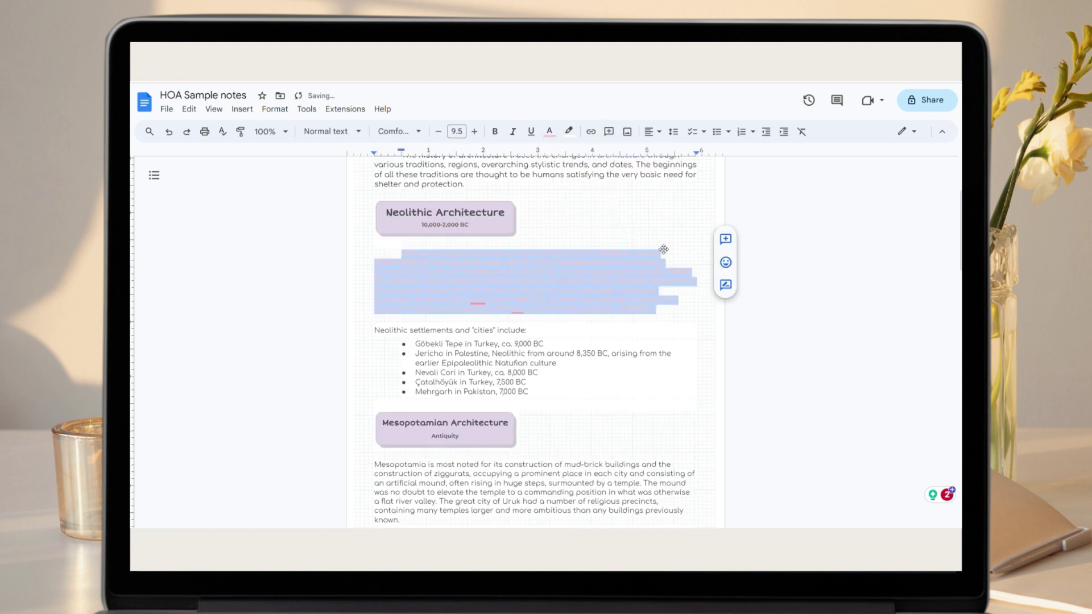
- Make the whole Neolithic paragraph text dark grey
triple_click(495, 305)
click(549, 131)
click(586, 157)
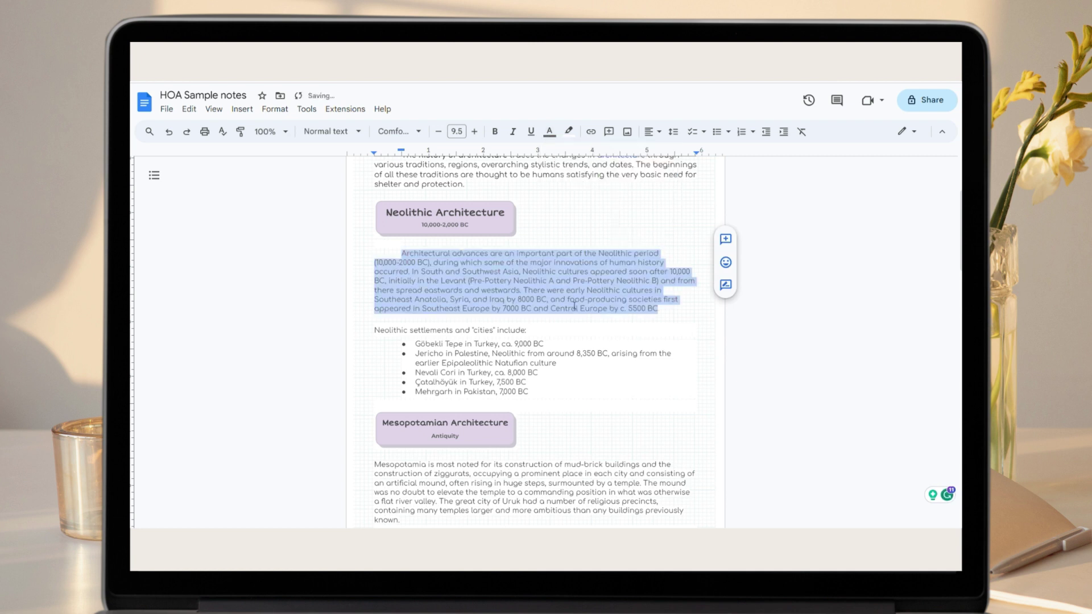
click(425, 343)
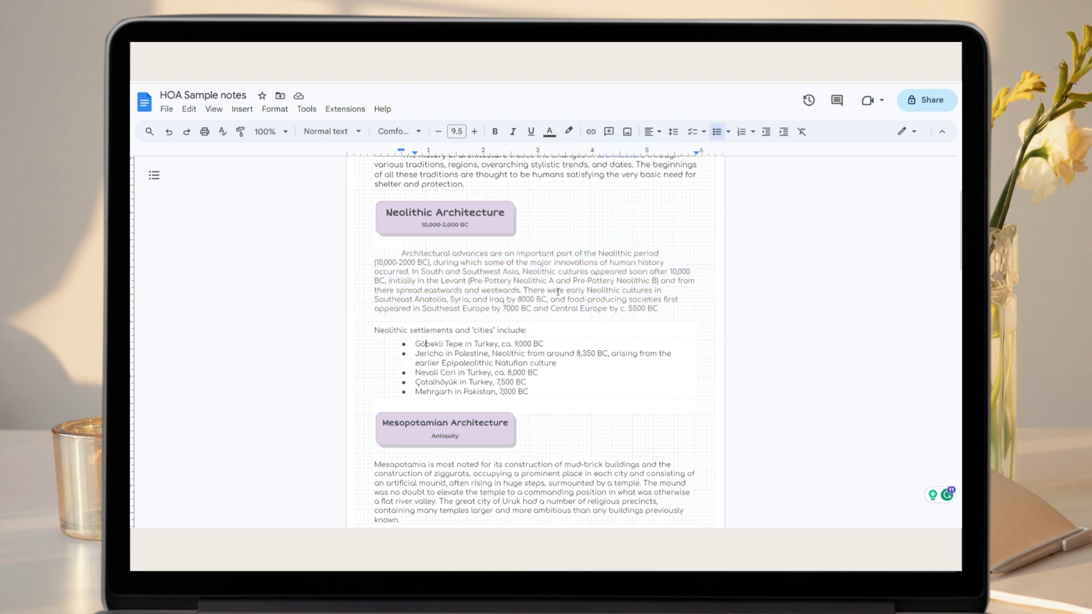
- Add a 'Bullet' item below Mehrgarh in the Neolithic settlements list
click(402, 343)
click(448, 398)
key(Return)
text(Bullet list))
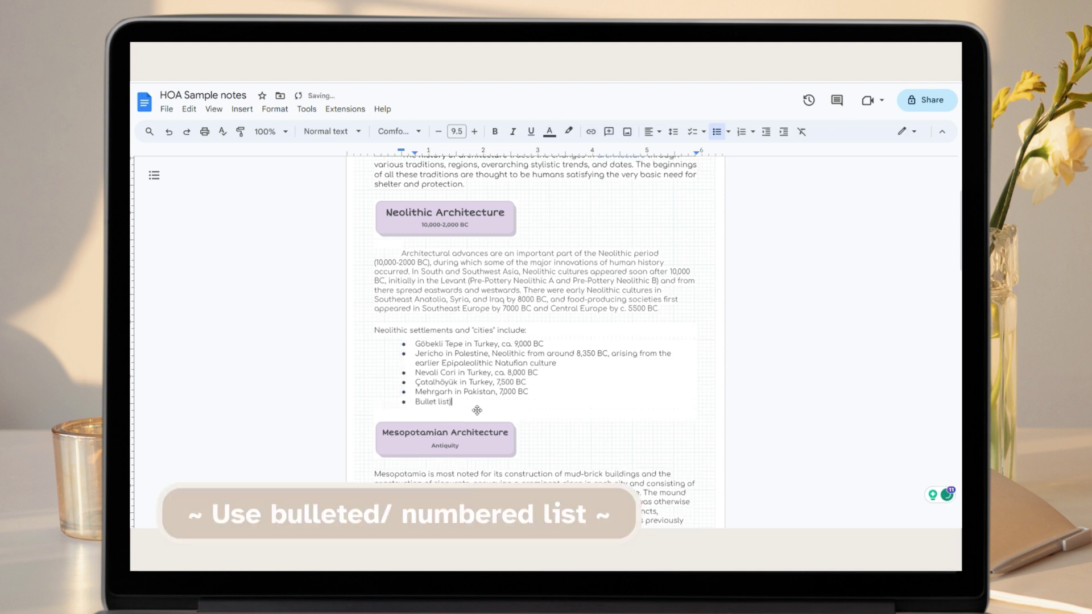
- Change the list's bullets to a star symbol through More bullets
right_click(403, 344)
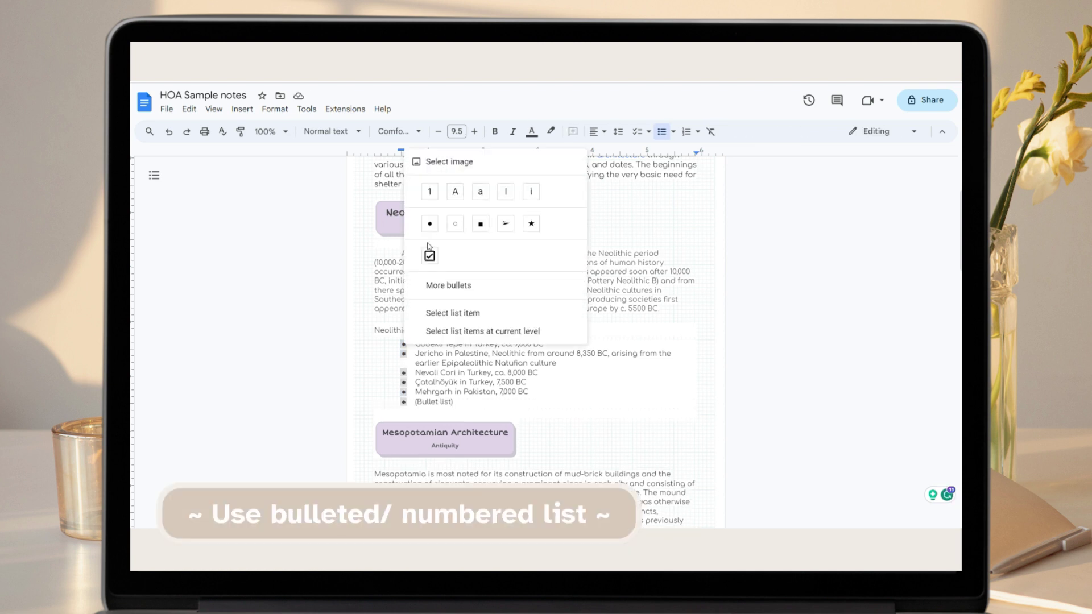
click(441, 284)
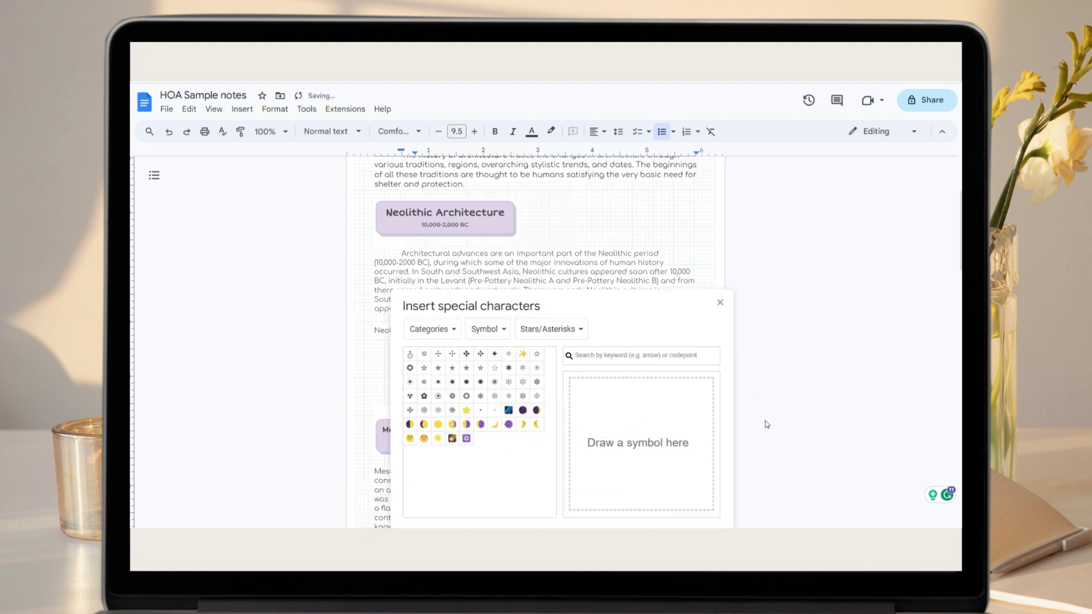
click(720, 302)
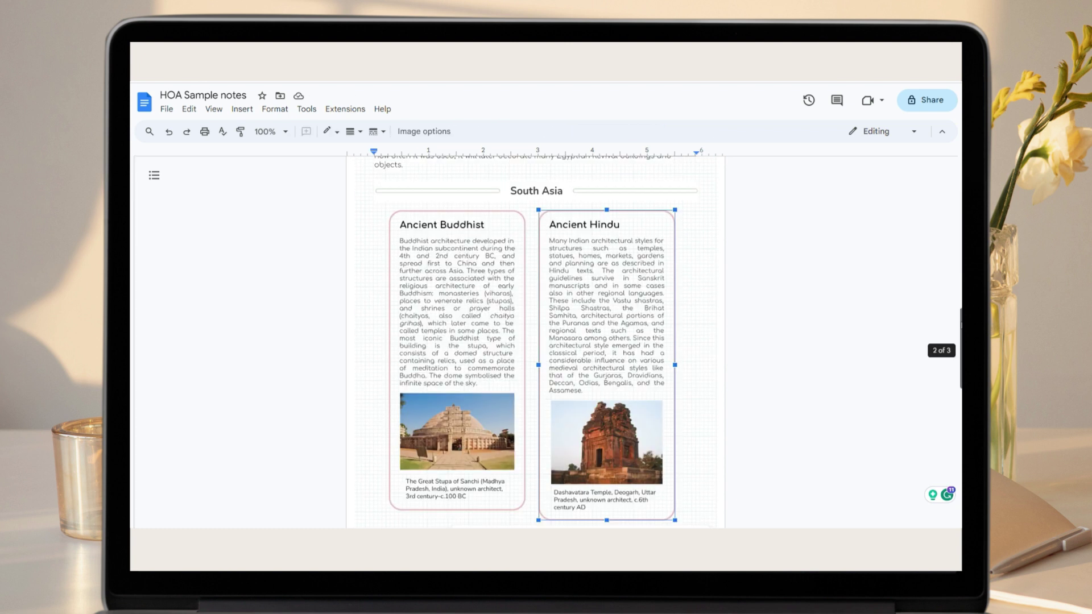
scroll(954, 410, down, 1)
scroll(954, 409, down, 2)
scroll(955, 409, down, 2)
scroll(954, 410, down, 2)
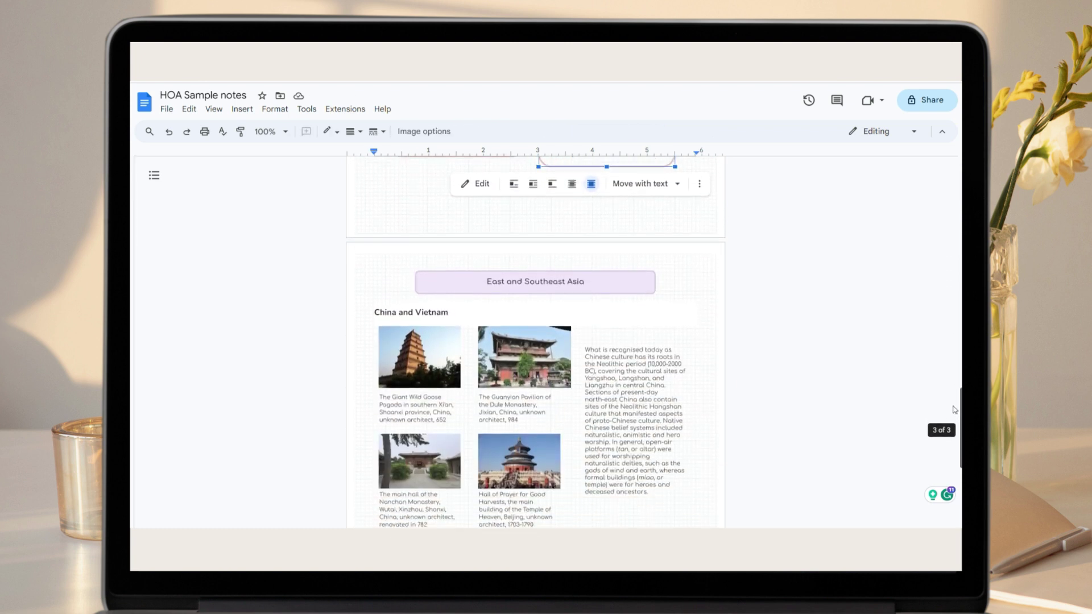
scroll(955, 409, down, 2)
scroll(951, 427, down, 2)
scroll(951, 446, down, 2)
scroll(946, 463, down, 2)
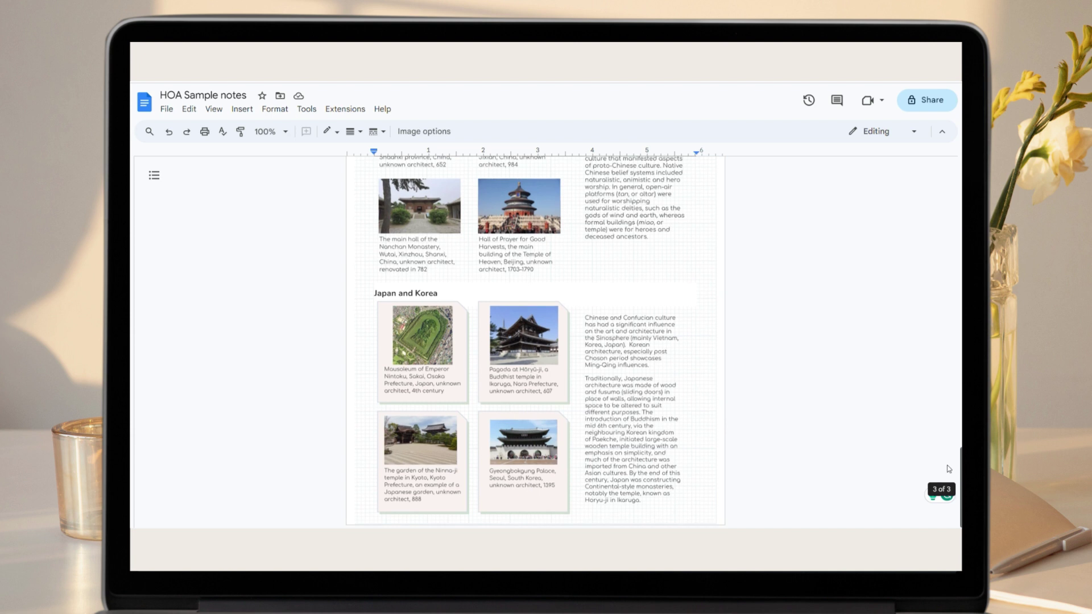
double_click(500, 355)
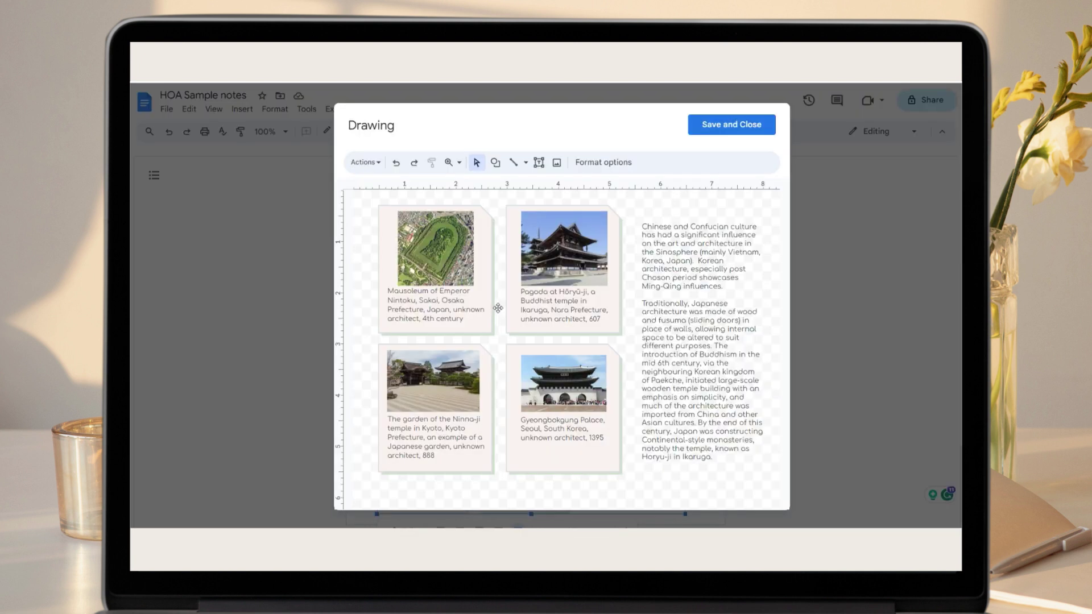
click(620, 237)
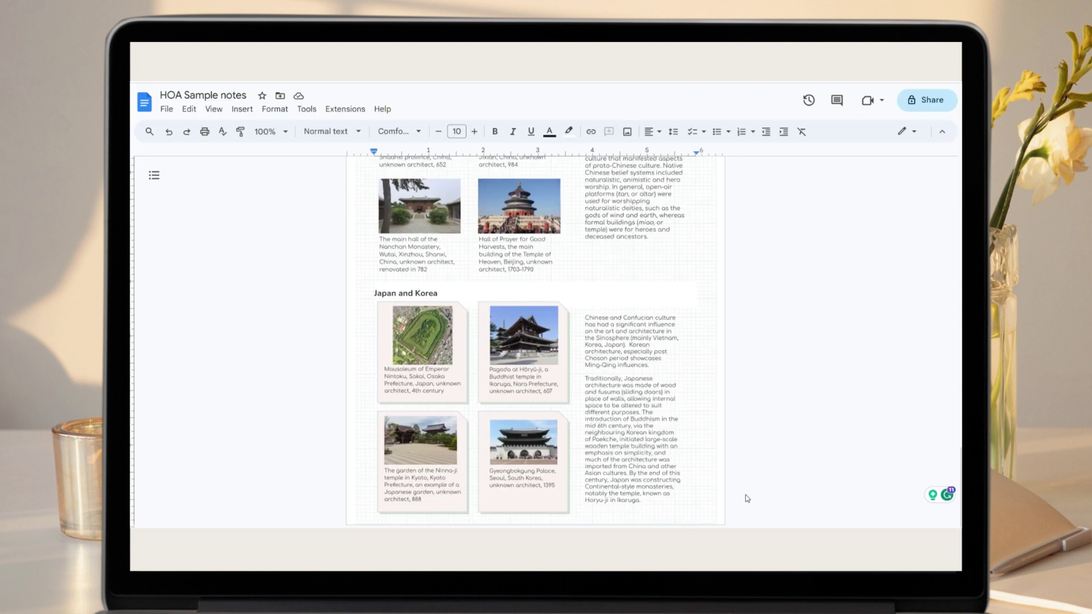
- Insert a 'grid paper' web image and lower its opacity to about 39%
text(grid)
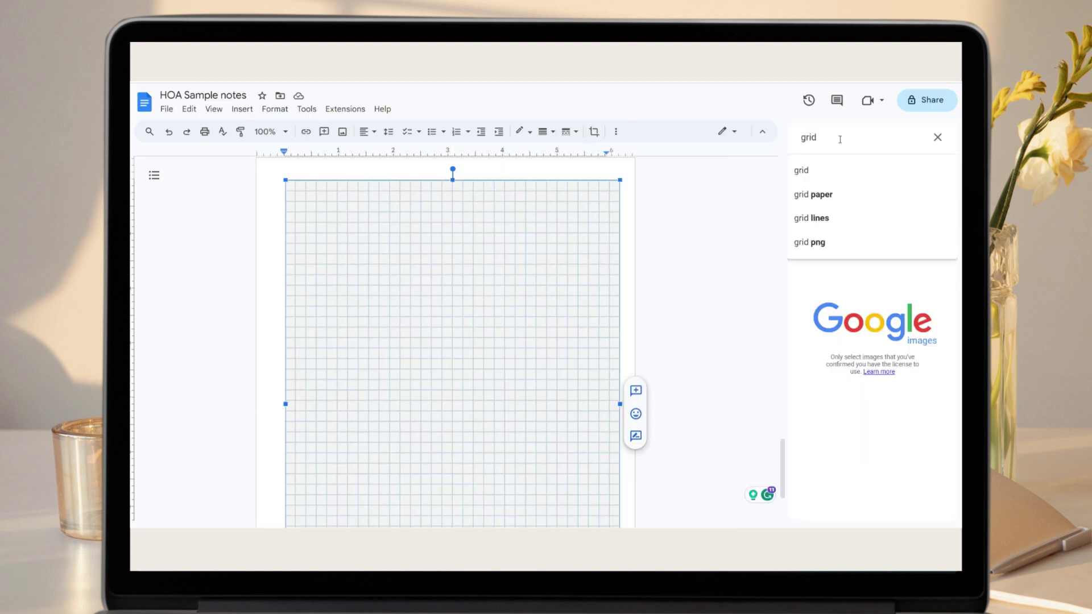
text( paper)
key(Return)
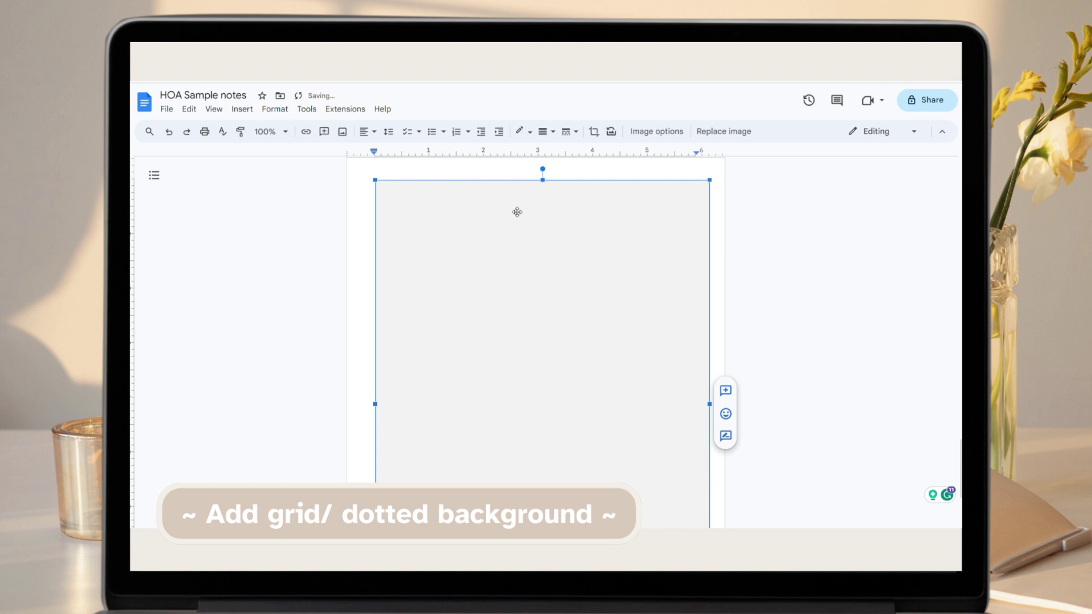
click(656, 132)
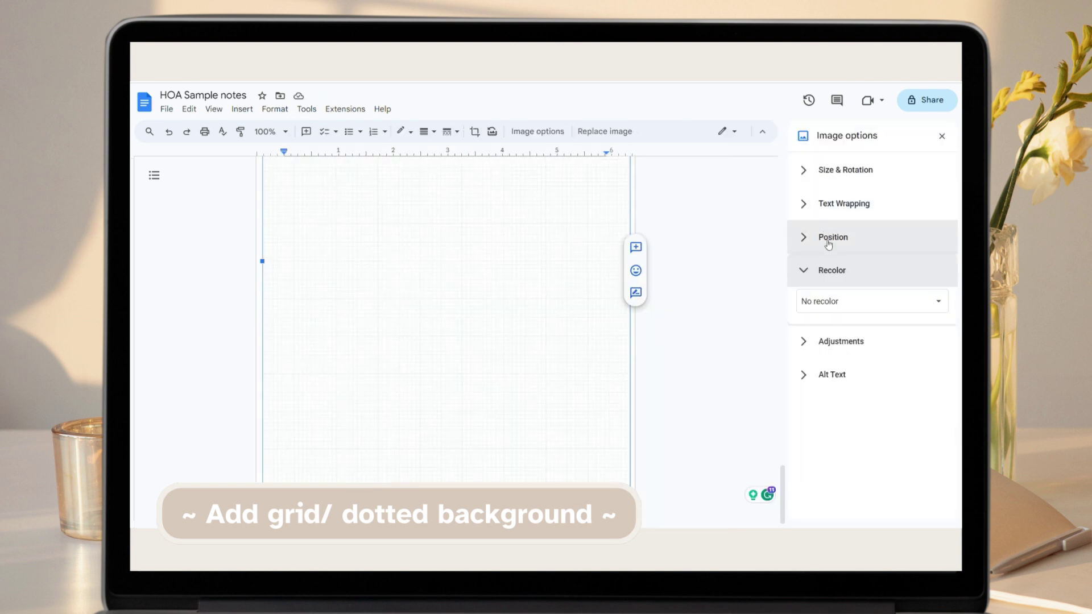
click(829, 340)
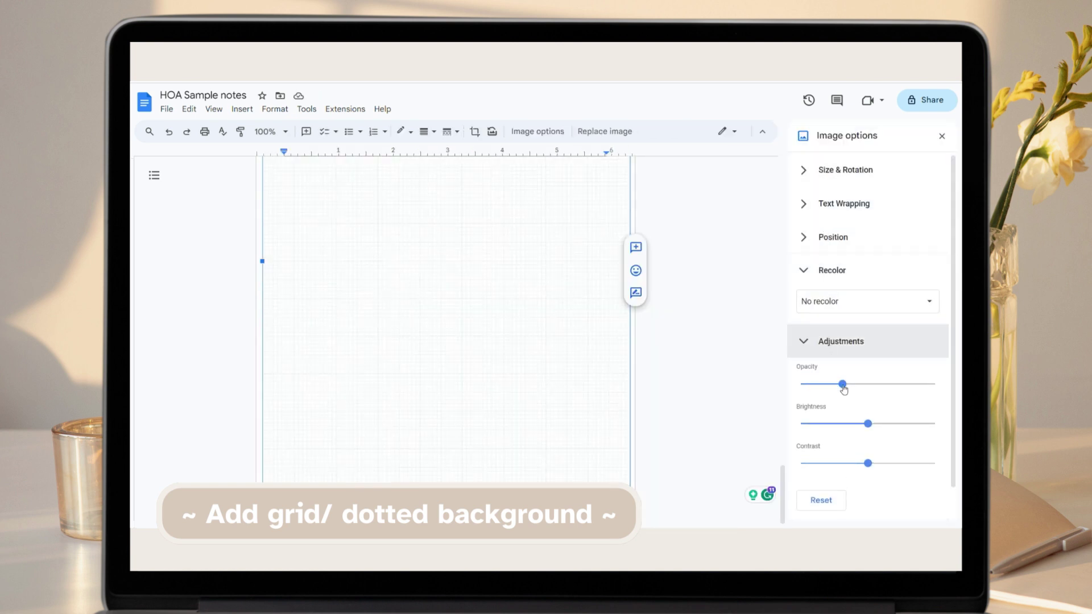
mouse_move(842, 385)
mouse_down()
mouse_move(919, 385)
mouse_move(854, 385)
mouse_up()
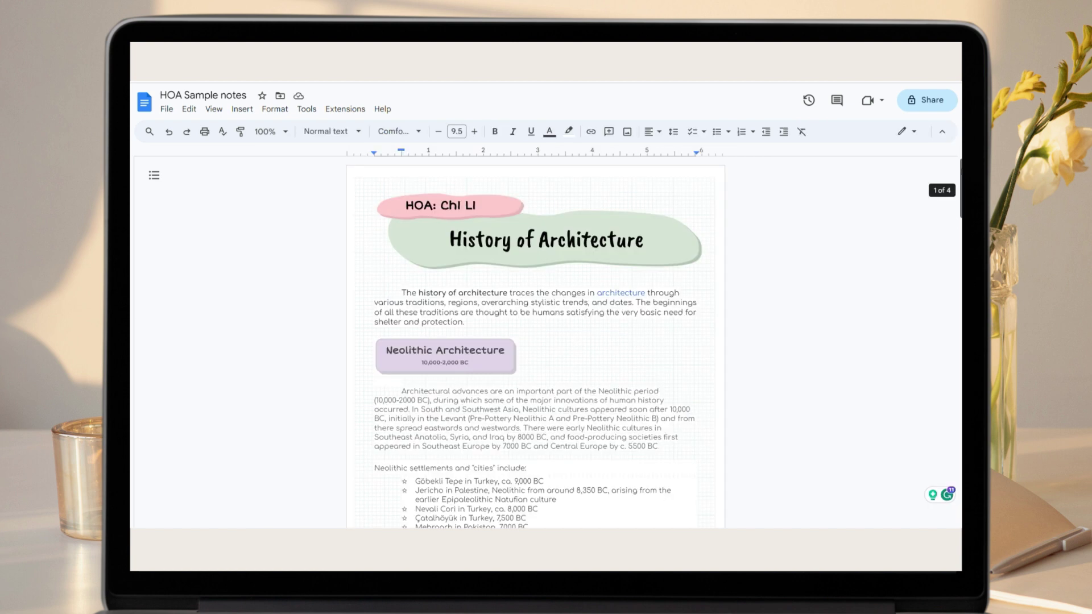
scroll(959, 198, down, 1)
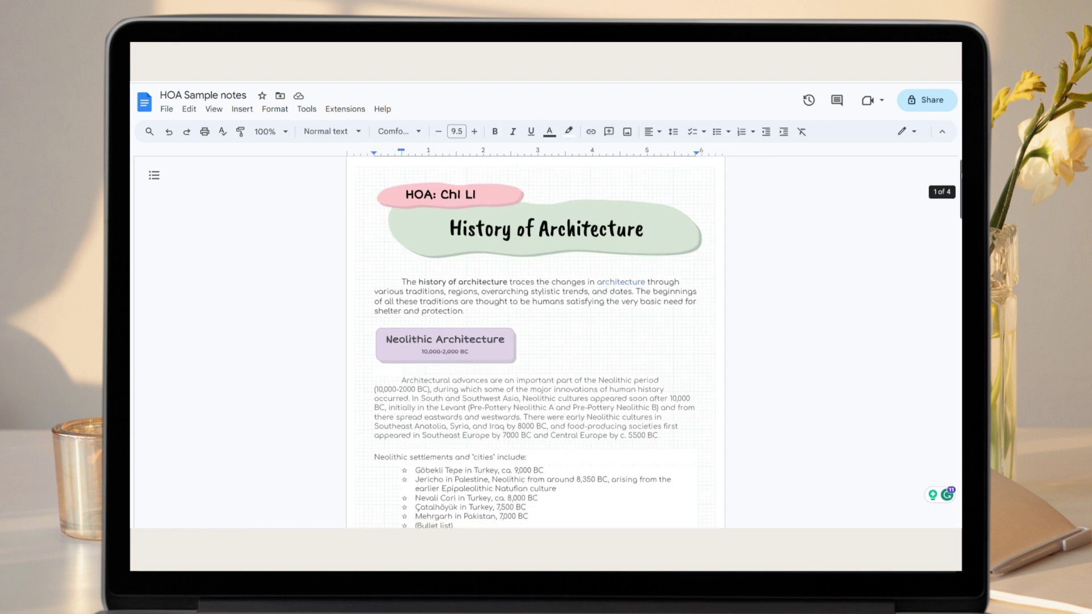
scroll(960, 197, down, 1)
scroll(960, 197, down, 1)
scroll(959, 197, down, 1)
drag(960, 197, 953, 263)
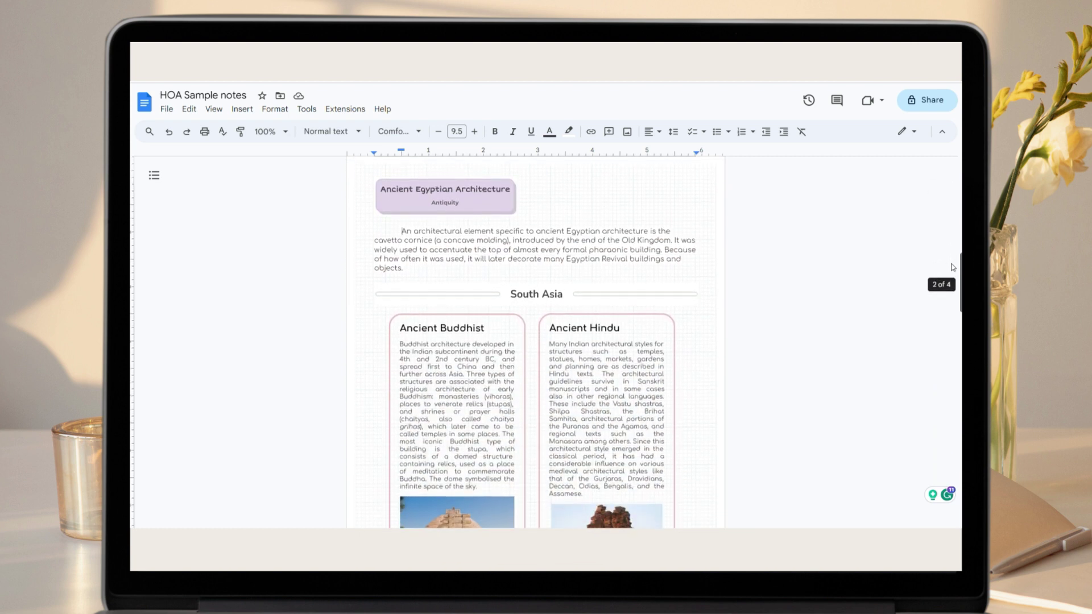
drag(952, 262, 948, 395)
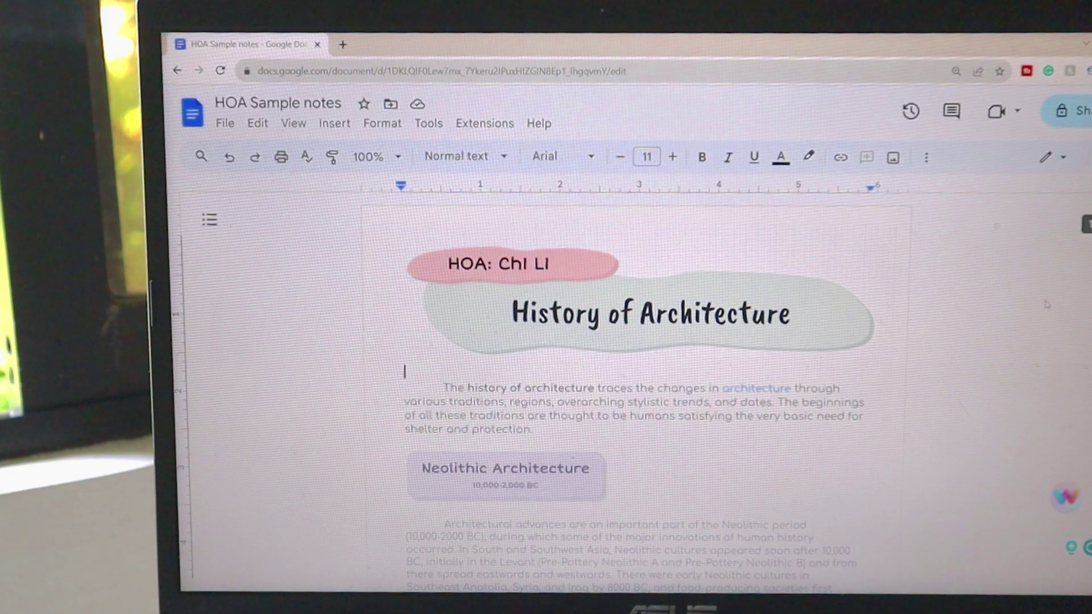
scroll(631, 392, down, 3)
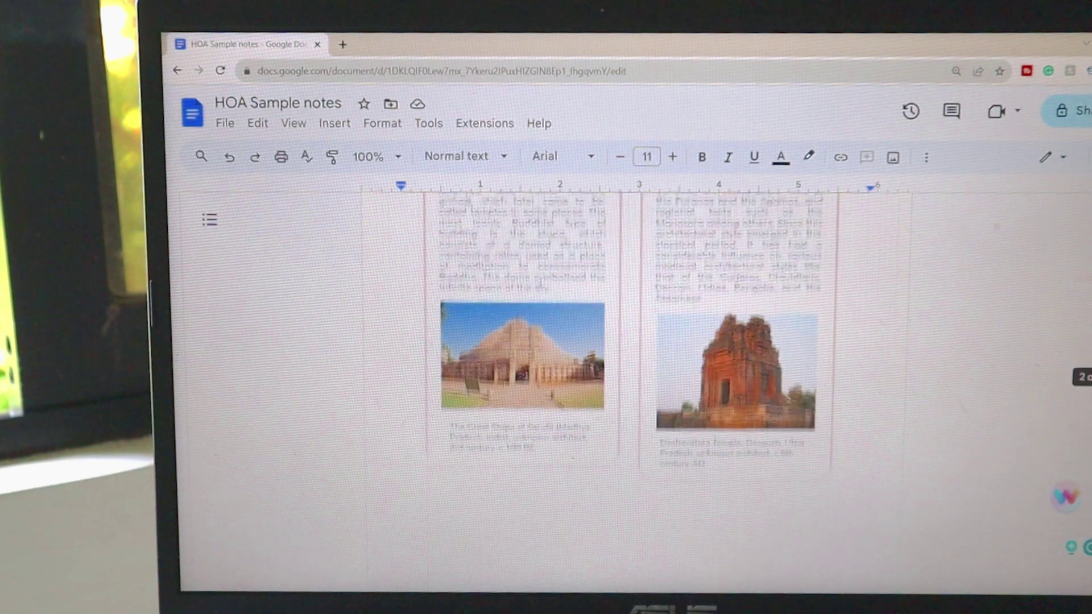
scroll(631, 393, down, 3)
scroll(631, 392, down, 3)
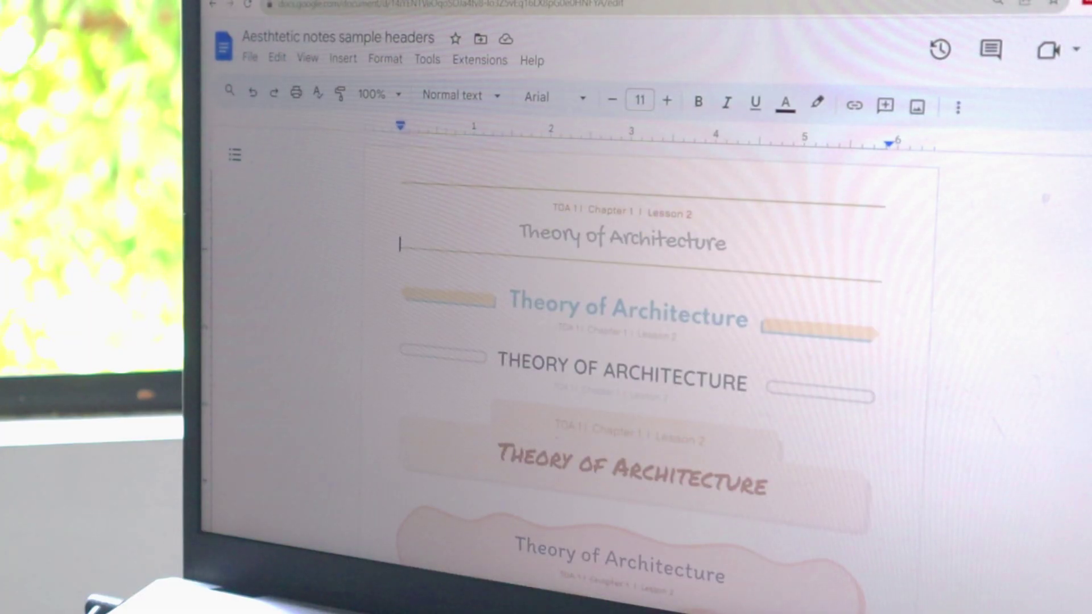
scroll(631, 352, down, 2)
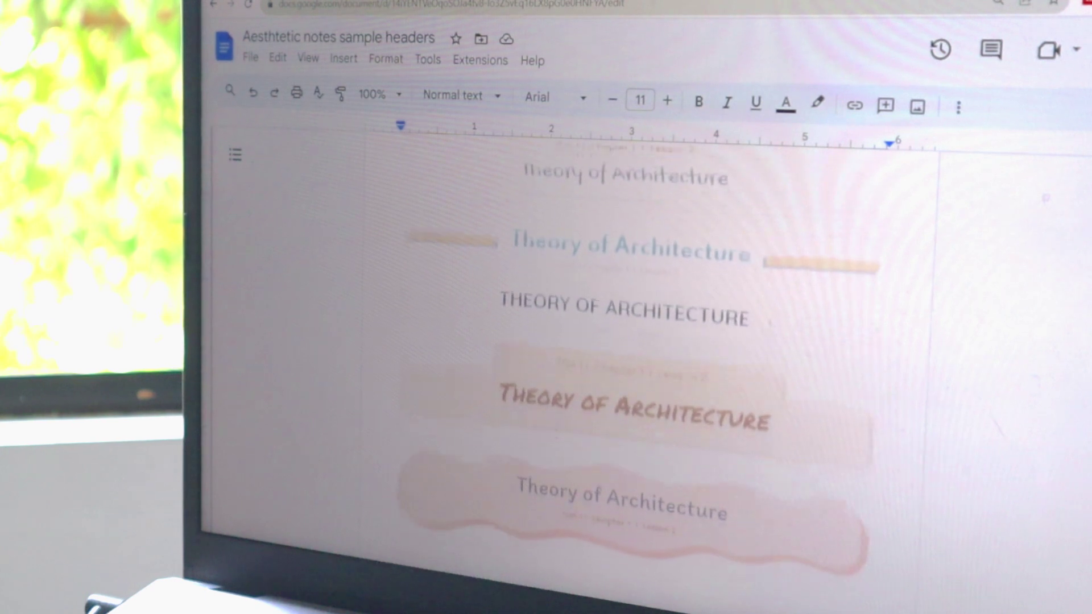
scroll(631, 352, down, 2)
scroll(631, 352, down, 1)
scroll(631, 353, down, 2)
scroll(632, 352, down, 1)
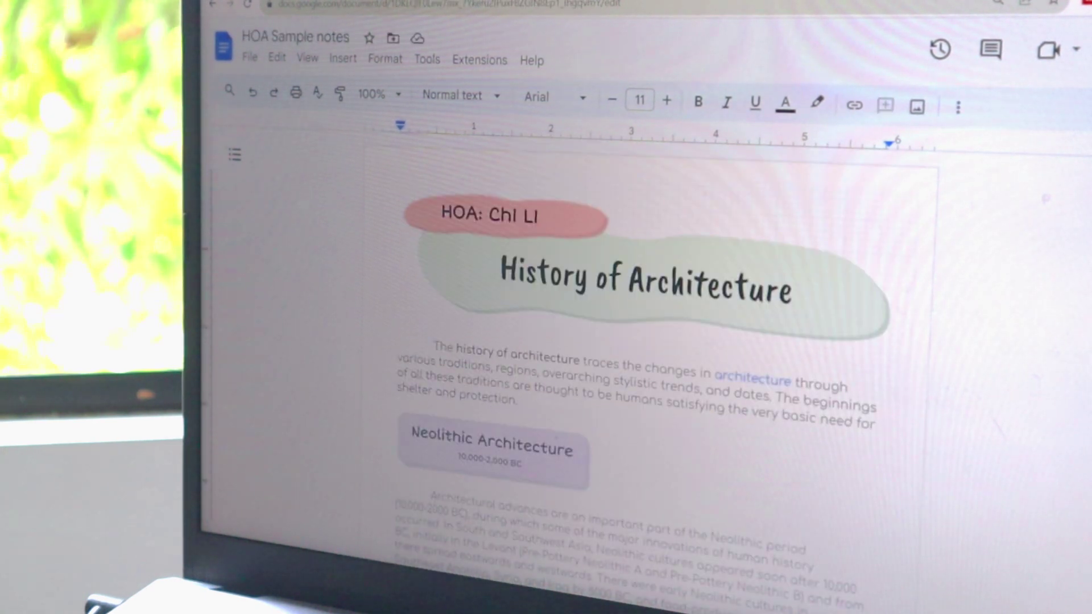
scroll(631, 352, down, 2)
scroll(631, 353, down, 2)
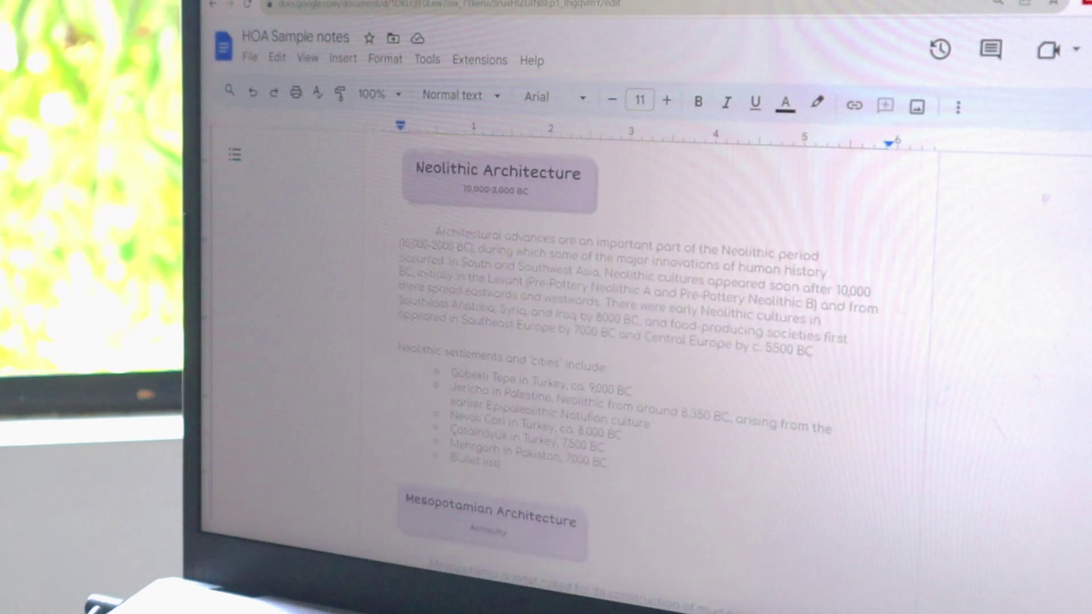
scroll(631, 353, down, 1)
scroll(631, 352, down, 2)
scroll(631, 353, down, 1)
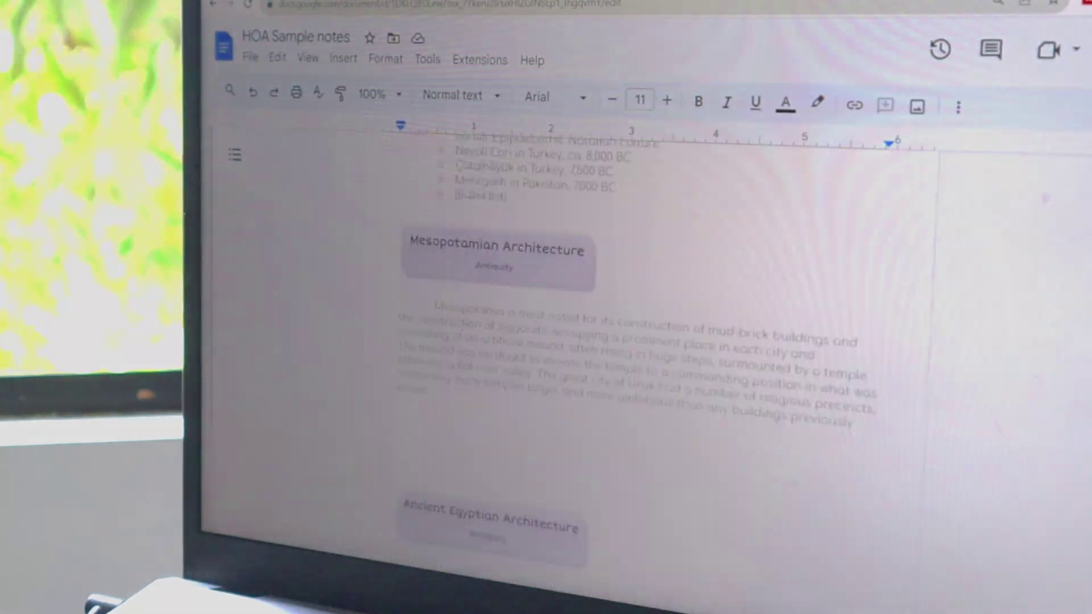